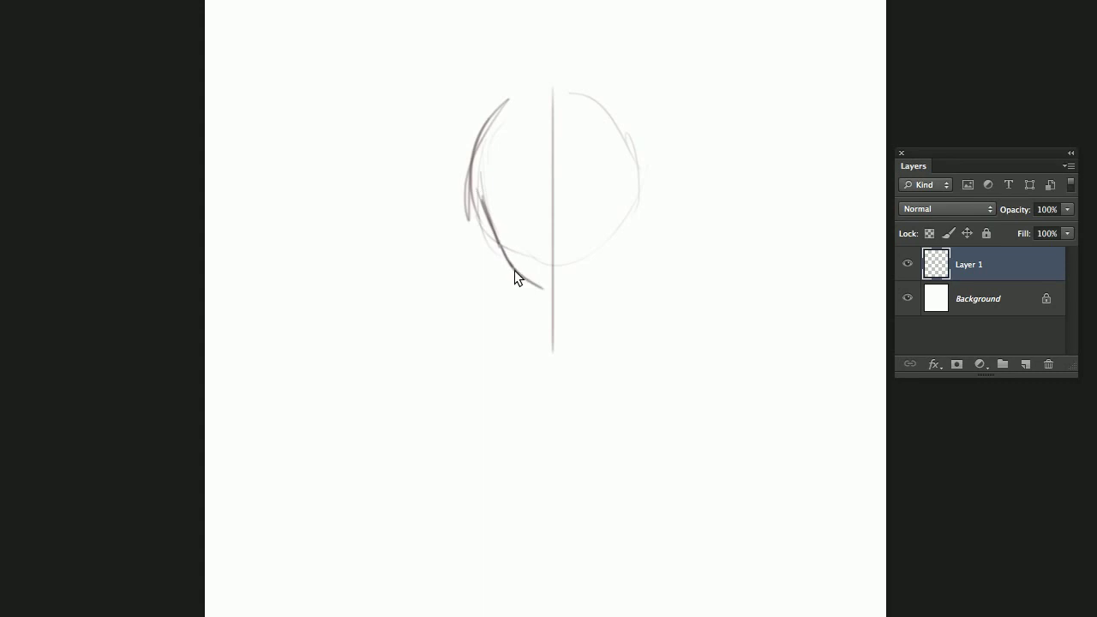
# Flip the canvas horizontally and sketch the fringe and the inner hair strands framing the face.
pyautogui.press('h')
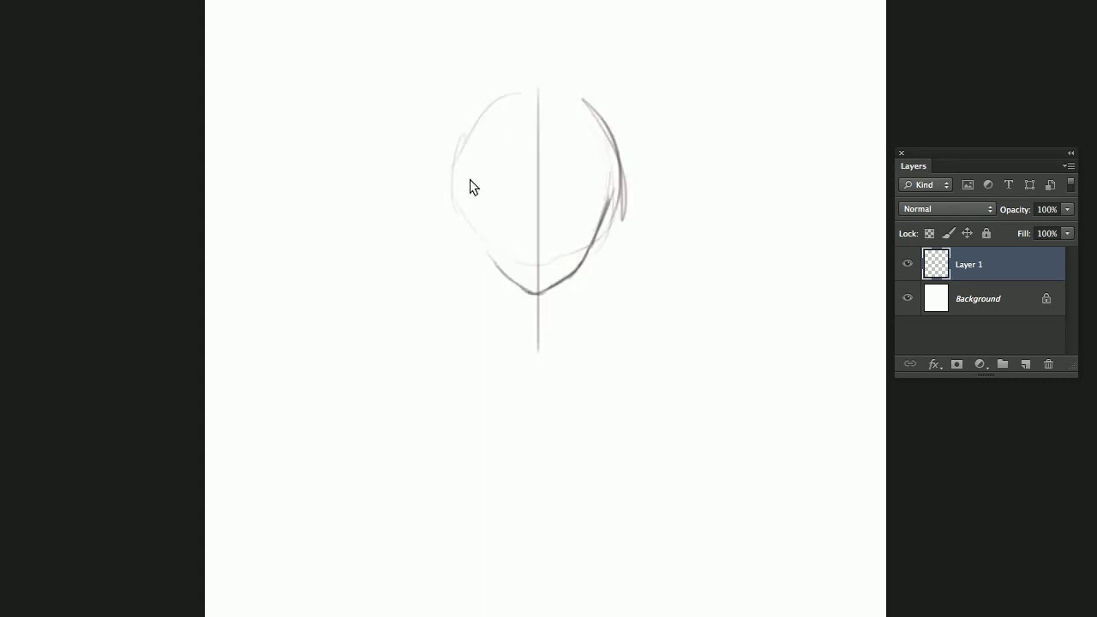
pyautogui.moveTo(477, 171); pyautogui.dragTo(491, 291)
pyautogui.moveTo(508, 147); pyautogui.dragTo(489, 201)
pyautogui.hotkey('ctrl', 'z')
pyautogui.moveTo(488, 156)
pyautogui.mouseDown()
pyautogui.moveTo(487, 205)
pyautogui.moveTo(555, 172)
pyautogui.moveTo(536, 120)
pyautogui.mouseUp()
pyautogui.moveTo(564, 110)
pyautogui.mouseDown()
pyautogui.moveTo(588, 155)
pyautogui.moveTo(603, 288)
pyautogui.mouseUp()
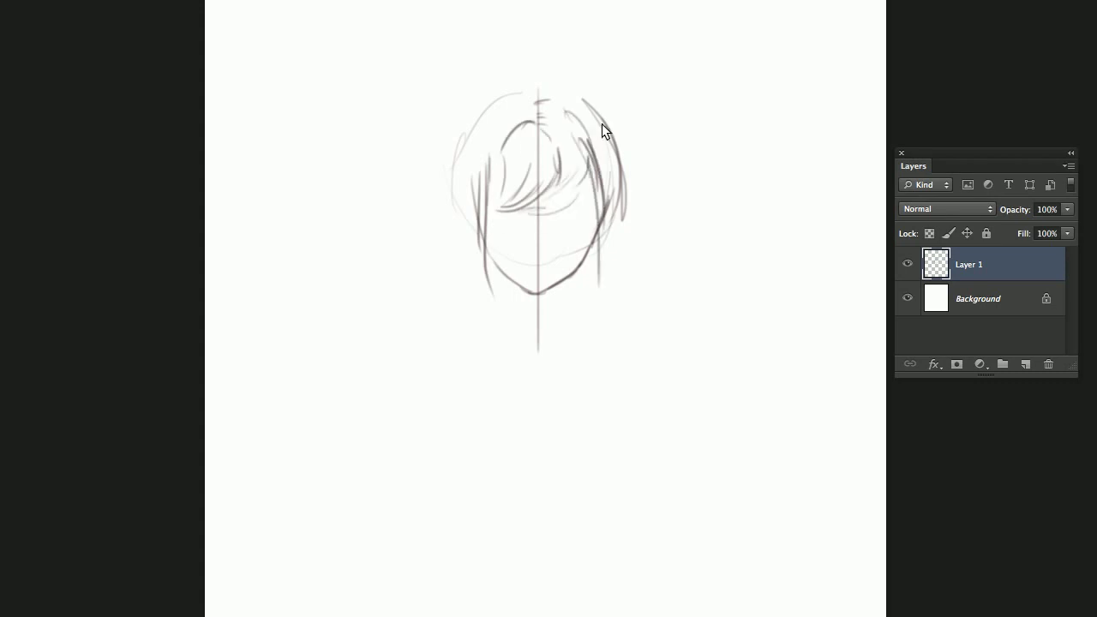
# Sketch long hair strands down both sides of the face and draw the hair's outer contour around the crown.
pyautogui.moveTo(608, 137); pyautogui.dragTo(620, 257)
pyautogui.moveTo(619, 200); pyautogui.dragTo(615, 339)
pyautogui.moveTo(626, 268); pyautogui.dragTo(620, 355)
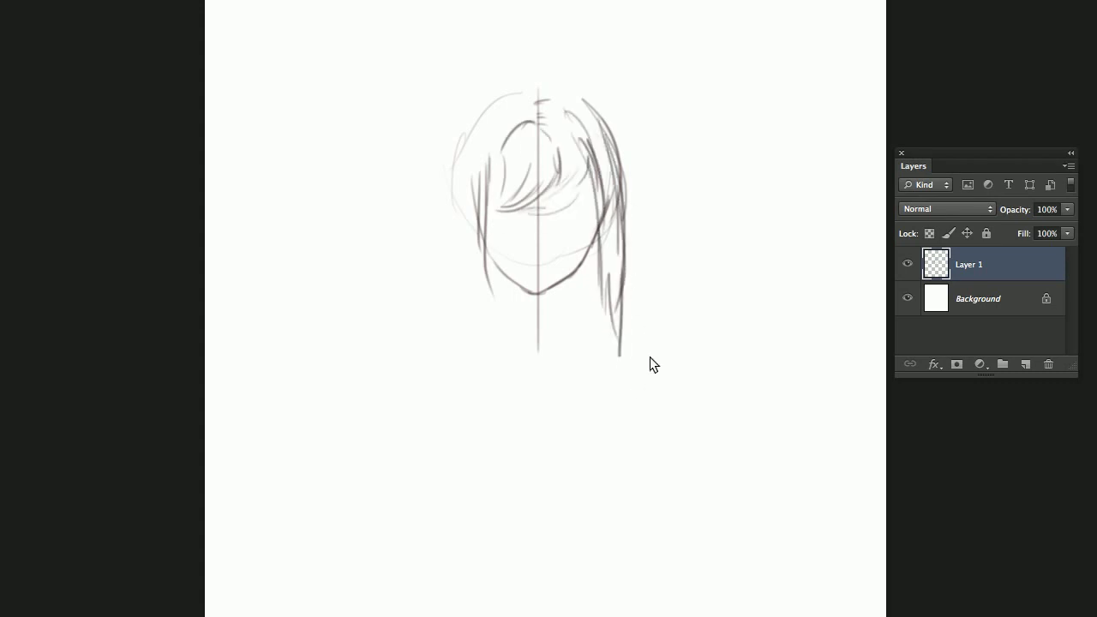
pyautogui.moveTo(477, 279); pyautogui.dragTo(496, 334)
pyautogui.moveTo(452, 164); pyautogui.dragTo(442, 331)
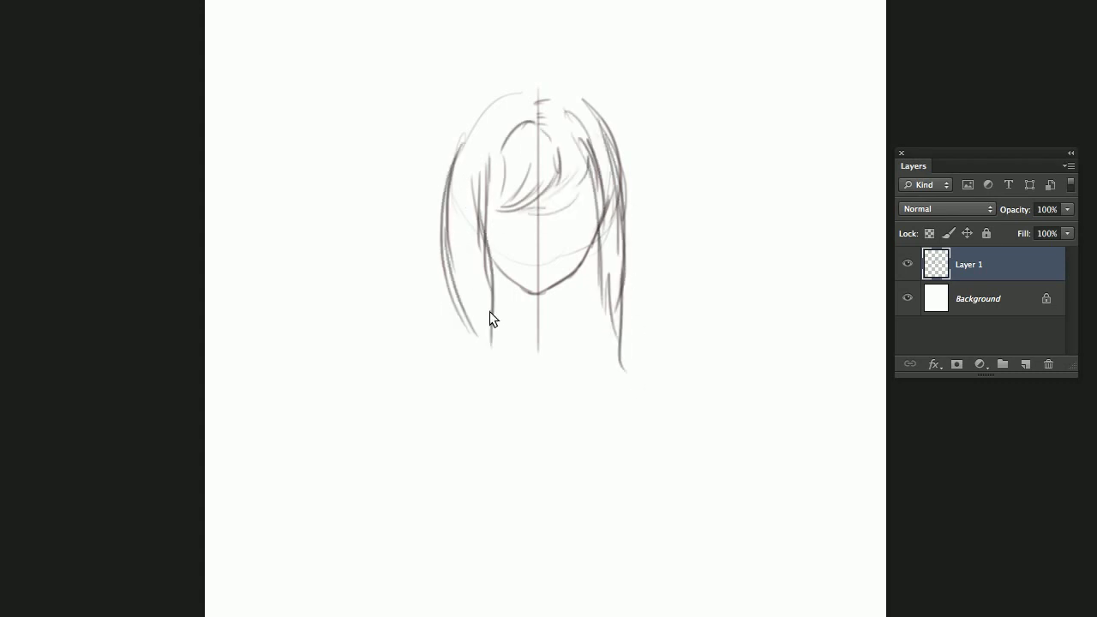
pyautogui.moveTo(485, 296); pyautogui.dragTo(511, 385)
pyautogui.moveTo(435, 215)
pyautogui.mouseDown()
pyautogui.moveTo(462, 136)
pyautogui.moveTo(512, 86)
pyautogui.moveTo(584, 96)
pyautogui.mouseUp()
pyautogui.moveTo(505, 96)
pyautogui.mouseDown()
pyautogui.moveTo(478, 110)
pyautogui.moveTo(473, 388)
pyautogui.mouseUp()
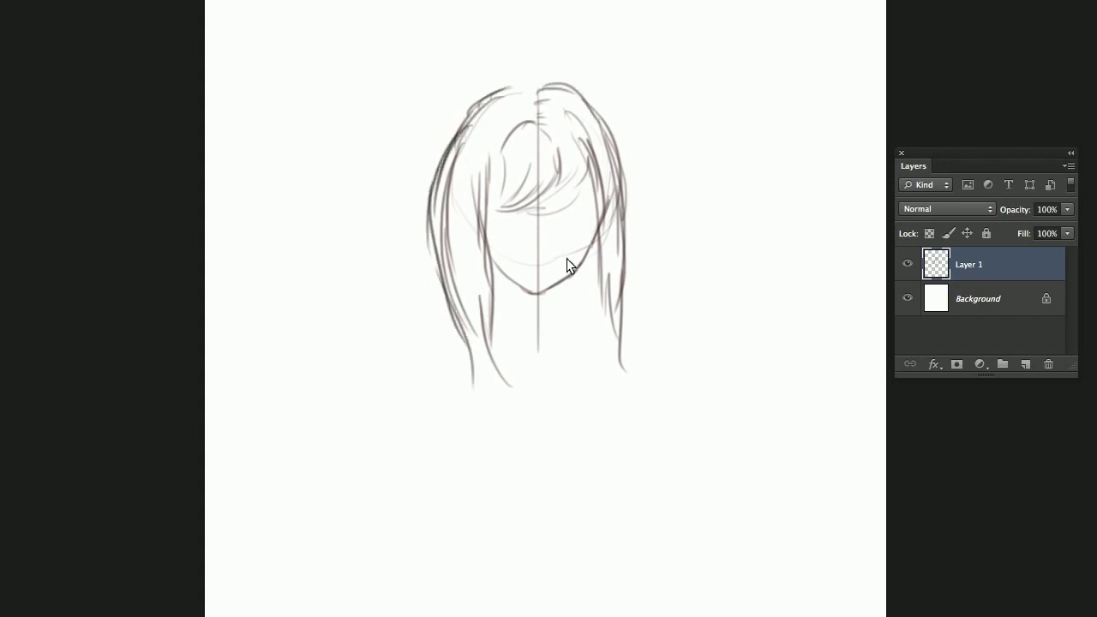
pyautogui.moveTo(625, 286); pyautogui.dragTo(641, 390)
# Erase the vertical guideline above the fringe and lighten the rough construction lines across the forehead.
pyautogui.press('e')
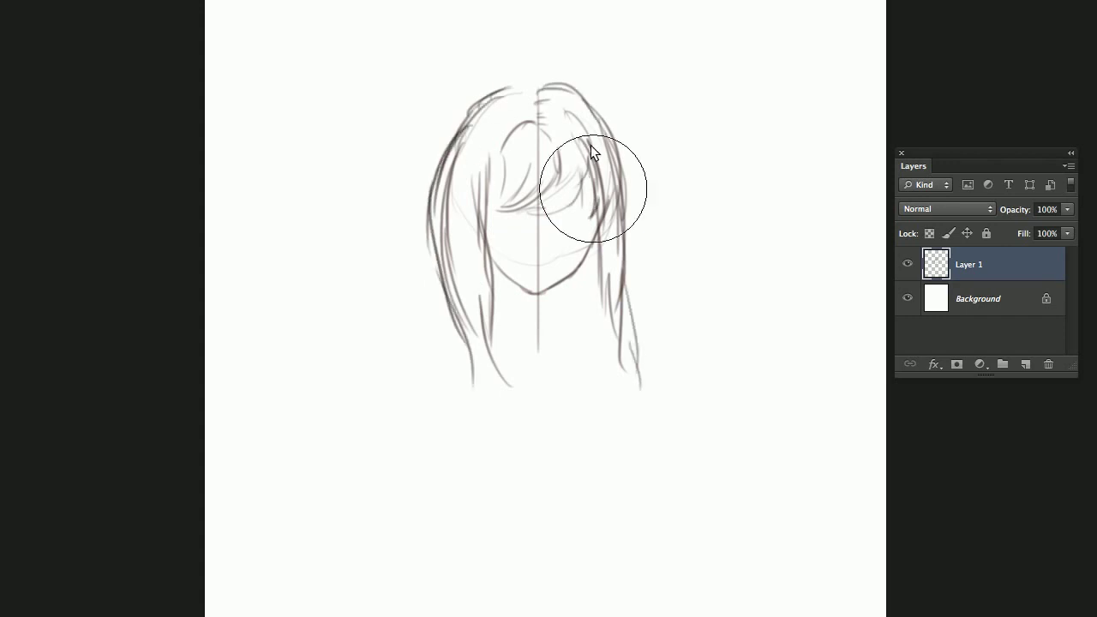
pyautogui.moveTo(590, 144)
pyautogui.mouseDown()
pyautogui.moveTo(584, 180)
pyautogui.moveTo(627, 179)
pyautogui.moveTo(543, 129)
pyautogui.mouseUp()
pyautogui.rightClick(584, 171)
pyautogui.press('Escape')
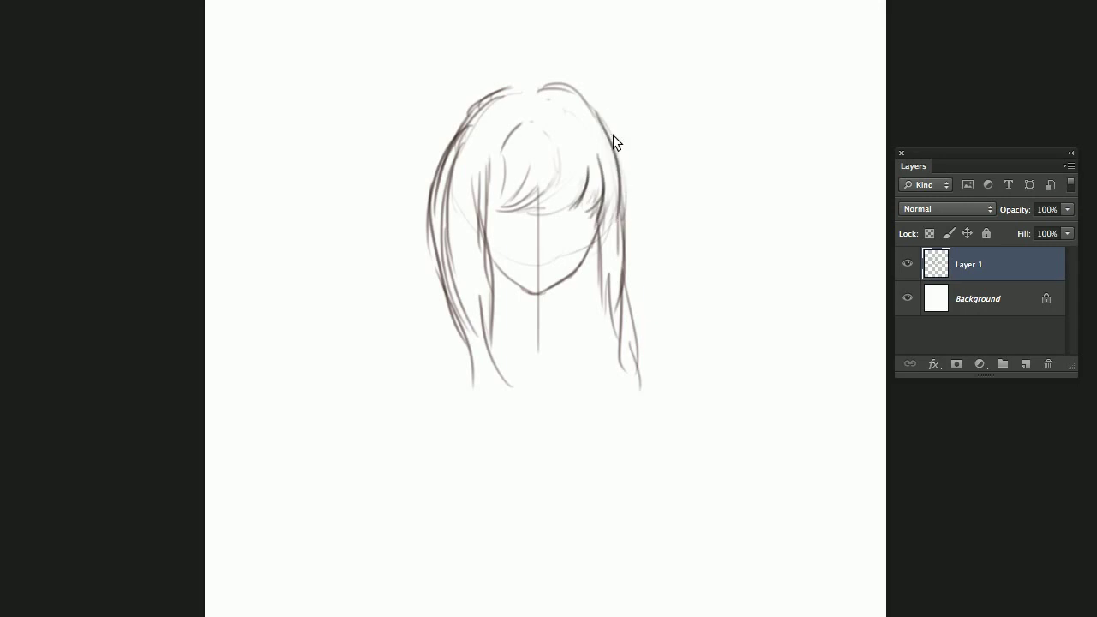
# Flip the canvas horizontally, redraw the hair's outer contour on the fuller side, and add a neck line below the chin.
pyautogui.hotkey('ctrl', 'shift', 'h')
pyautogui.hotkey('ctrl', 'alt', 'z')
pyautogui.hotkey('ctrl', 'alt', 'z')
pyautogui.hotkey('ctrl', 'alt', 'z')
pyautogui.hotkey('ctrl', 'alt', 'z')
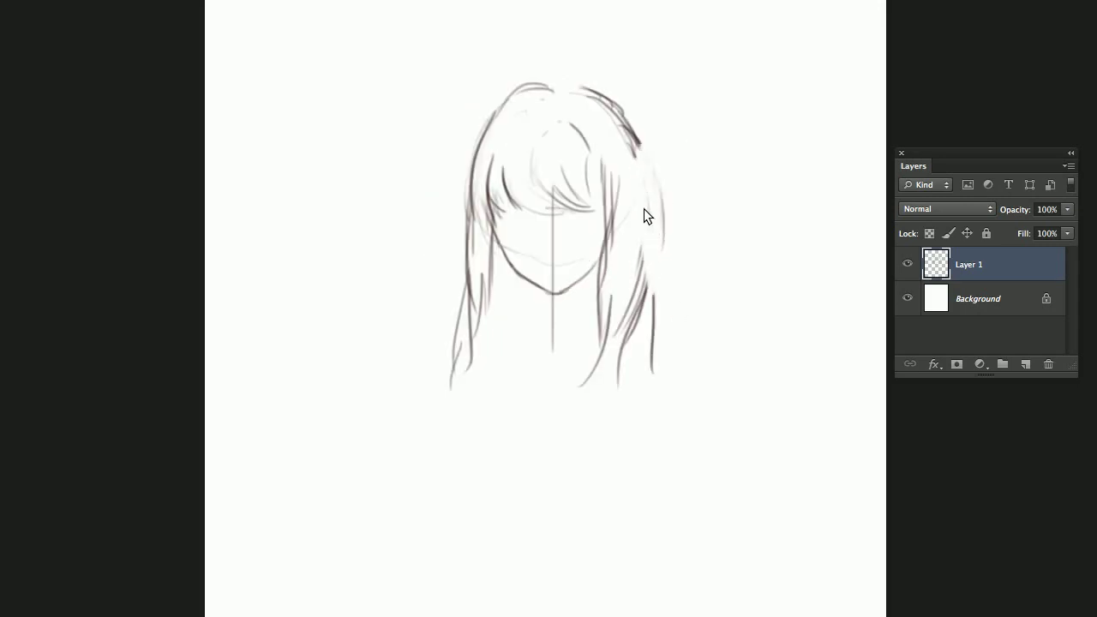
pyautogui.moveTo(638, 152); pyautogui.dragTo(649, 248)
pyautogui.moveTo(645, 183); pyautogui.dragTo(648, 214)
pyautogui.moveTo(639, 158); pyautogui.dragTo(647, 240)
pyautogui.moveTo(647, 353); pyautogui.dragTo(651, 374)
pyautogui.moveTo(588, 275); pyautogui.dragTo(580, 304)
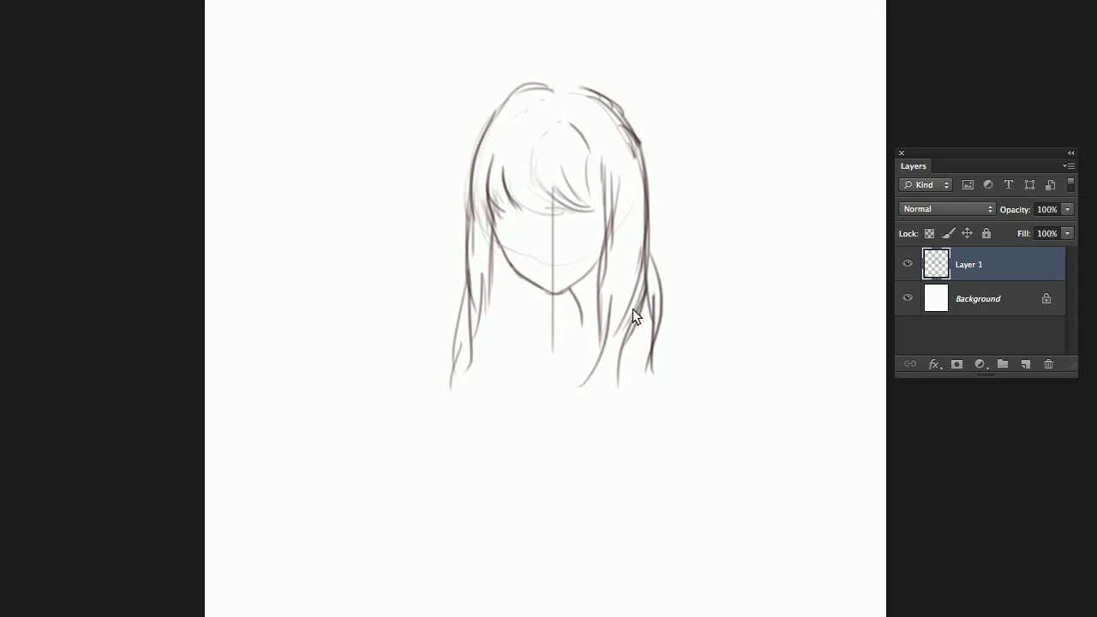
# Sketch loose curved strands below the chin and at the lower ends of the hair.
pyautogui.moveTo(512, 319); pyautogui.dragTo(478, 394)
pyautogui.moveTo(524, 341)
pyautogui.mouseDown()
pyautogui.moveTo(488, 390)
pyautogui.moveTo(505, 394)
pyautogui.mouseUp()
pyautogui.moveTo(567, 351); pyautogui.dragTo(527, 396)
pyautogui.moveTo(644, 345); pyautogui.dragTo(628, 401)
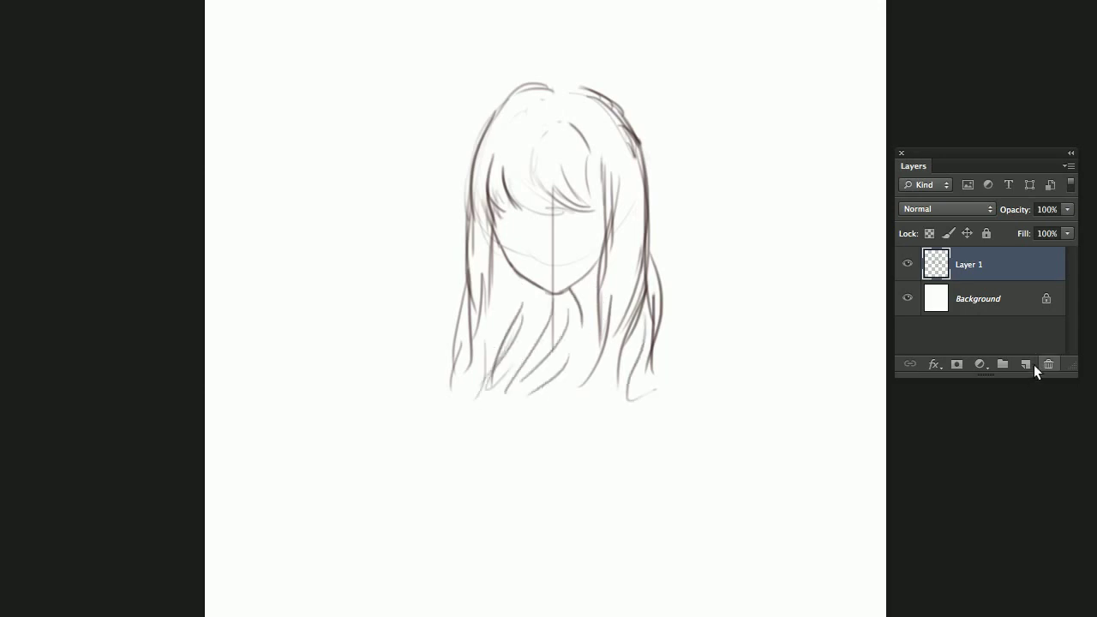
# Add a new layer, then enlarge the head sketch on Layer 1 with Free Transform.
pyautogui.click(1027, 364)
pyautogui.click(973, 298)
pyautogui.hotkey('ctrl', 't')
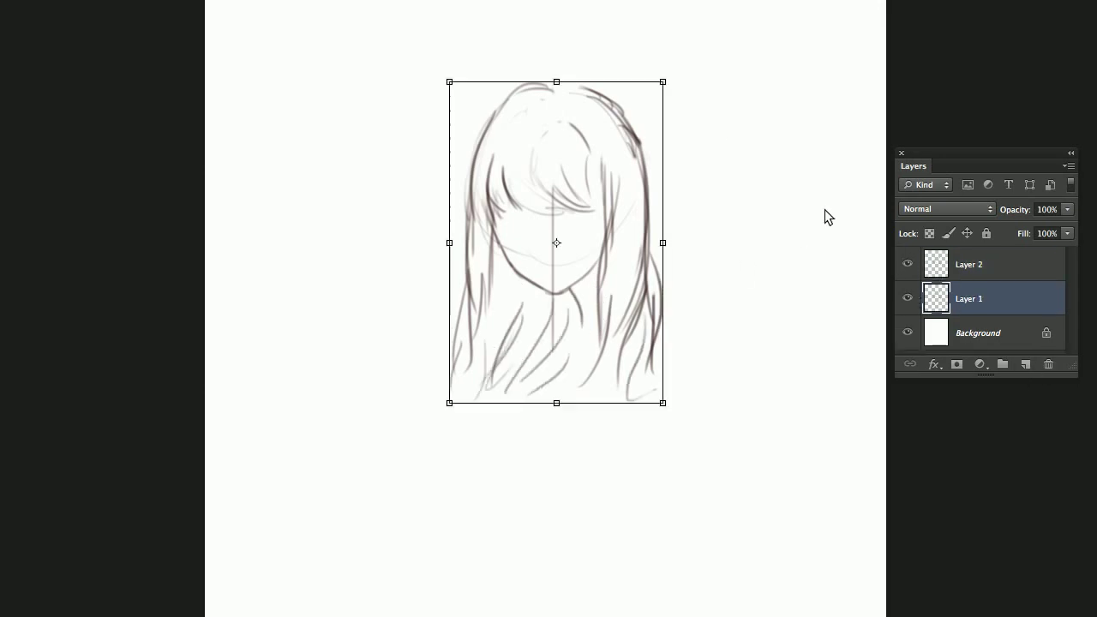
pyautogui.moveTo(664, 81)
pyautogui.mouseDown()
pyautogui.moveTo(681, 92)
pyautogui.moveTo(717, 192)
pyautogui.mouseUp()
pyautogui.moveTo(739, 120)
pyautogui.mouseDown()
pyautogui.moveTo(735, 75)
pyautogui.moveTo(610, 208)
pyautogui.mouseUp()
pyautogui.press('Return')
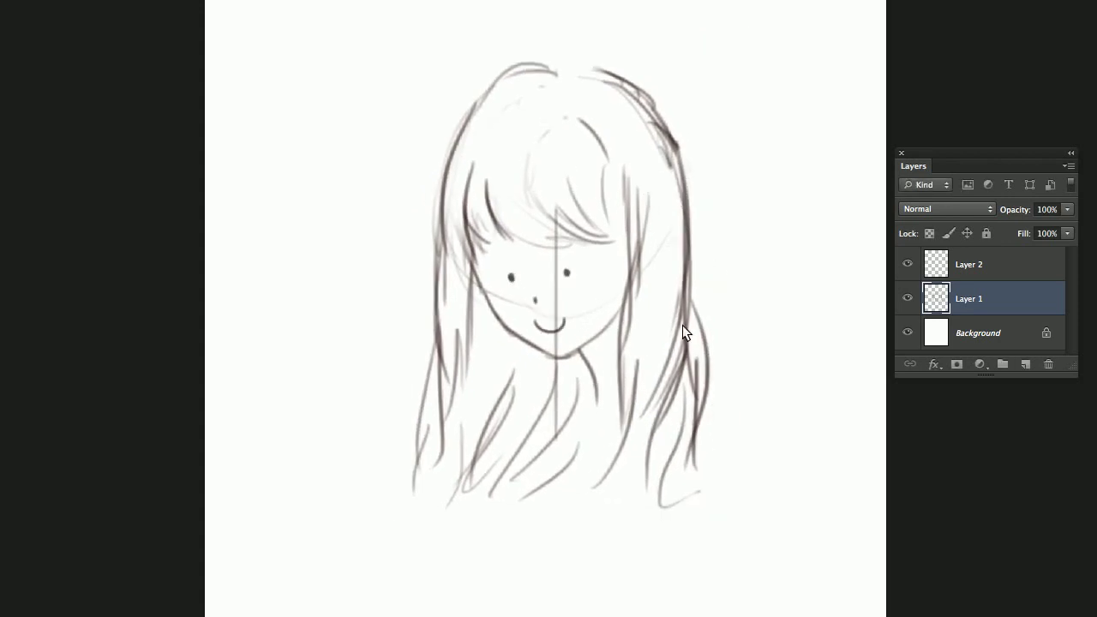
# Move Layer 2 beneath the Layer 1 sketch, choose a reddish brown, and paint a colour swatch beside the head.
pyautogui.moveTo(910, 267); pyautogui.dragTo(971, 310)
pyautogui.rightClick(517, 358)
pyautogui.press('Return')
pyautogui.click(837, 455)
pyautogui.press('Return')
pyautogui.moveTo(291, 276); pyautogui.dragTo(286, 287)
# Block in the whole hair shape with the reddish-brown base colour, flipping the canvas to complete the outer edges.
pyautogui.moveTo(501, 141)
pyautogui.mouseDown()
pyautogui.moveTo(538, 209)
pyautogui.moveTo(533, 162)
pyautogui.moveTo(596, 215)
pyautogui.moveTo(663, 247)
pyautogui.moveTo(525, 137)
pyautogui.moveTo(490, 133)
pyautogui.moveTo(476, 308)
pyautogui.moveTo(449, 324)
pyautogui.moveTo(453, 305)
pyautogui.moveTo(443, 414)
pyautogui.moveTo(465, 349)
pyautogui.moveTo(454, 260)
pyautogui.moveTo(483, 348)
pyautogui.mouseUp()
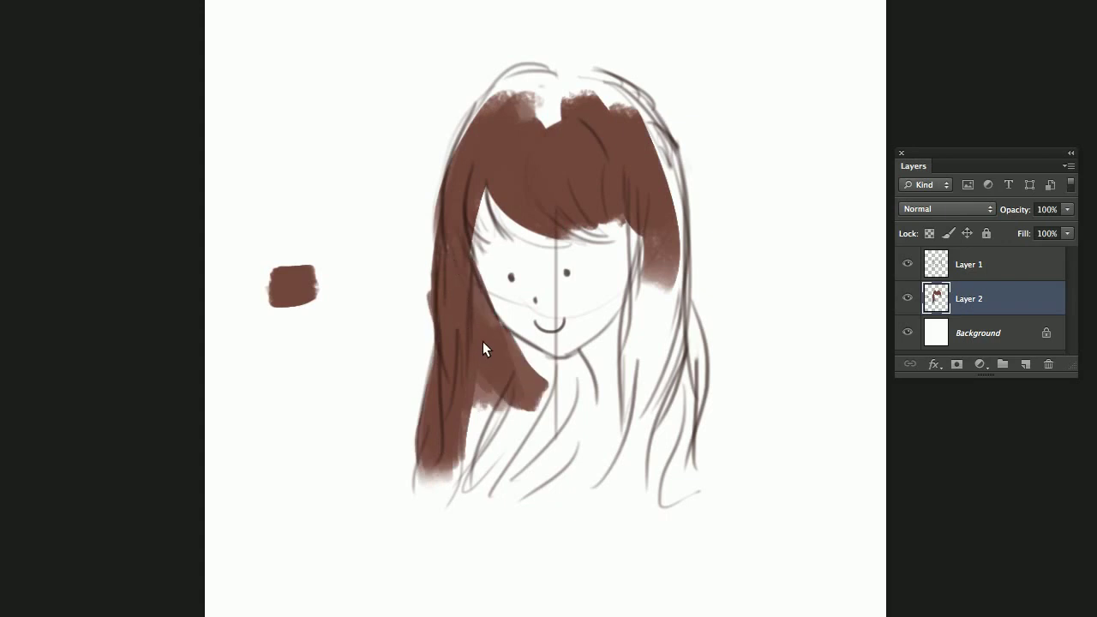
pyautogui.moveTo(481, 420)
pyautogui.mouseDown()
pyautogui.moveTo(536, 380)
pyautogui.moveTo(568, 389)
pyautogui.moveTo(576, 371)
pyautogui.moveTo(671, 345)
pyautogui.moveTo(647, 305)
pyautogui.moveTo(651, 282)
pyautogui.moveTo(660, 402)
pyautogui.moveTo(680, 411)
pyautogui.moveTo(645, 307)
pyautogui.moveTo(669, 202)
pyautogui.mouseUp()
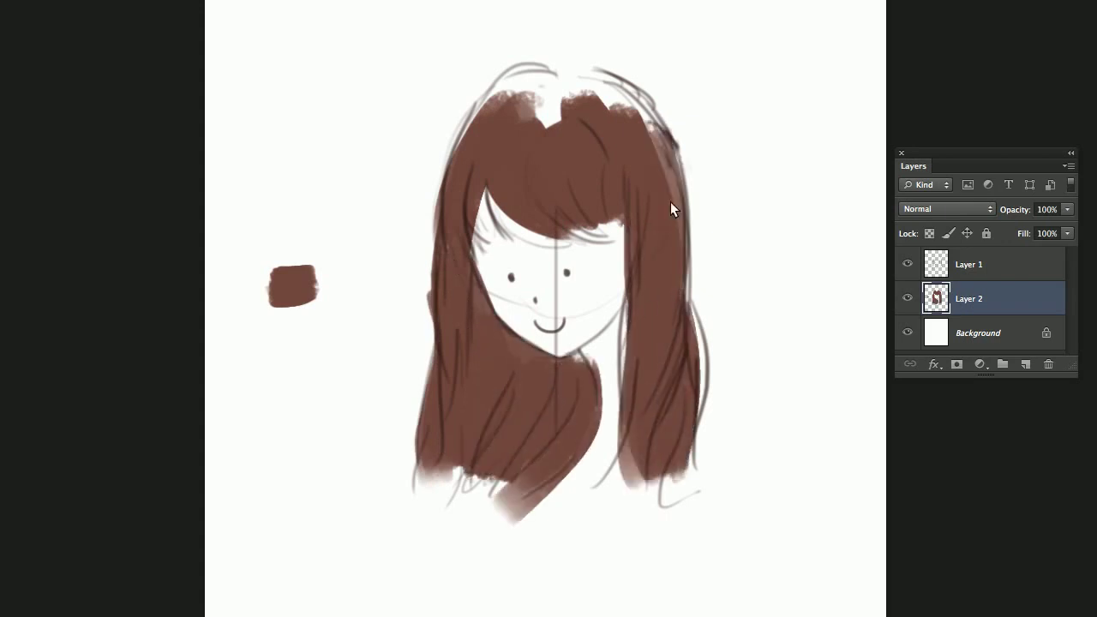
pyautogui.press('h')
pyautogui.moveTo(489, 120)
pyautogui.mouseDown()
pyautogui.moveTo(452, 138)
pyautogui.moveTo(592, 147)
pyautogui.moveTo(517, 137)
pyautogui.moveTo(581, 117)
pyautogui.moveTo(626, 421)
pyautogui.moveTo(662, 465)
pyautogui.moveTo(515, 445)
pyautogui.moveTo(412, 469)
pyautogui.moveTo(396, 400)
pyautogui.moveTo(401, 205)
pyautogui.mouseUp()
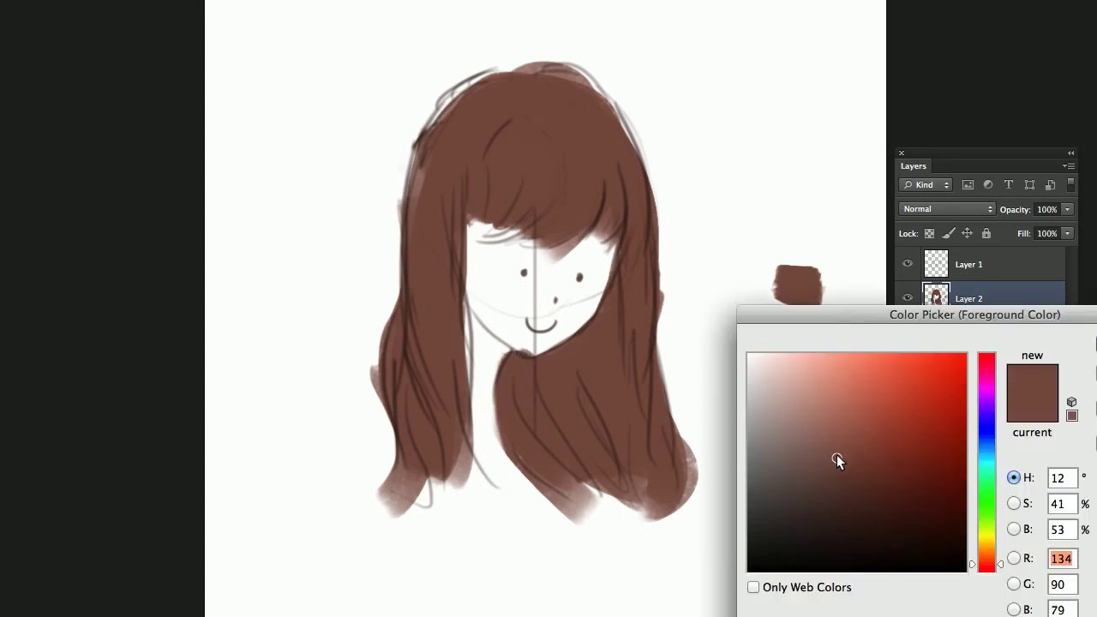
# Choose a darker reddish brown as the foreground colour, flip the canvas back, and lock Layer 2's transparent pixels.
pyautogui.moveTo(840, 468); pyautogui.dragTo(866, 507)
pyautogui.press('Return')
pyautogui.press('h')
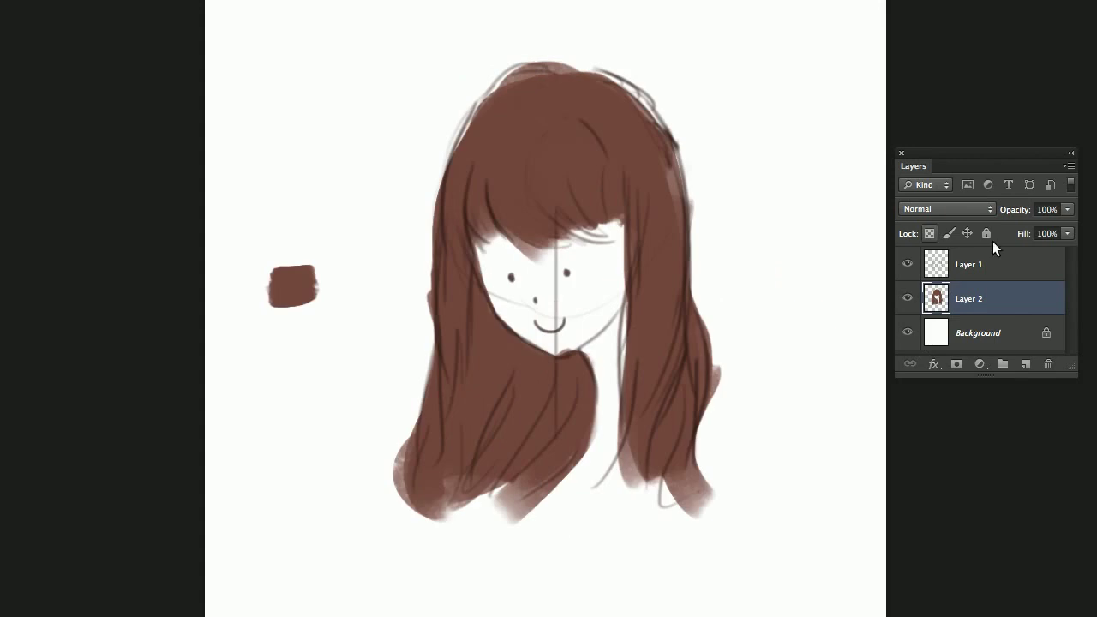
pyautogui.click(985, 233)
pyautogui.click(985, 233)
pyautogui.click(928, 233)
# Shade the lower hair, fringe and crown in dark brown with a soft brush reduced in size.
pyautogui.rightClick(754, 348)
pyautogui.click(500, 441)
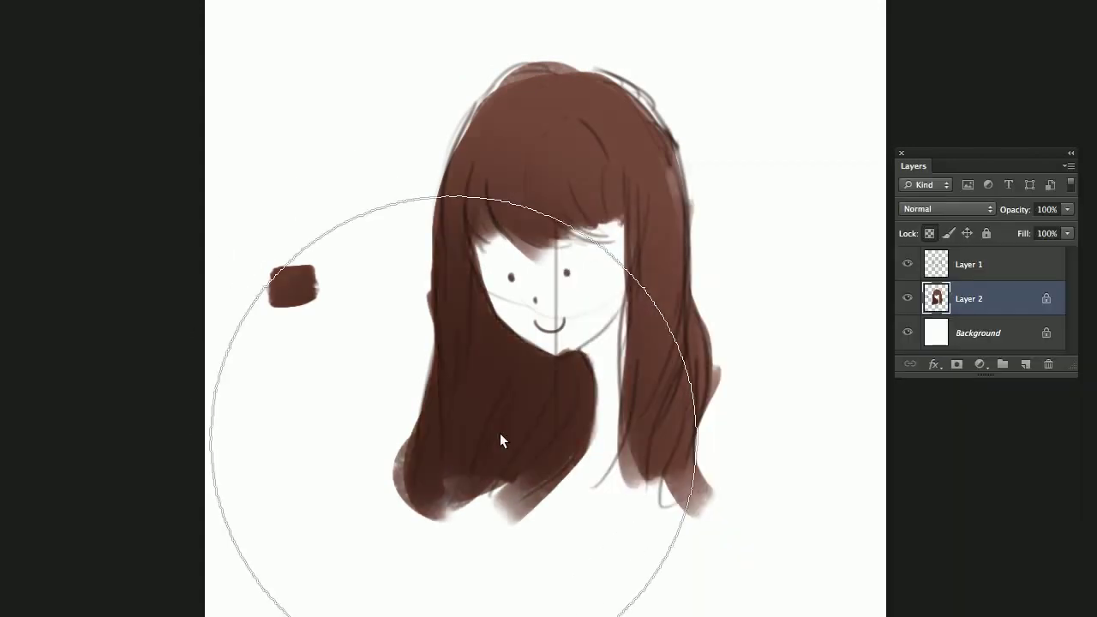
pyautogui.hotkey('ctrl', 'z')
pyautogui.press('[')
pyautogui.press('[')
pyautogui.press('[')
pyautogui.moveTo(404, 455)
pyautogui.mouseDown()
pyautogui.moveTo(474, 473)
pyautogui.moveTo(591, 404)
pyautogui.moveTo(397, 467)
pyautogui.moveTo(534, 368)
pyautogui.mouseUp()
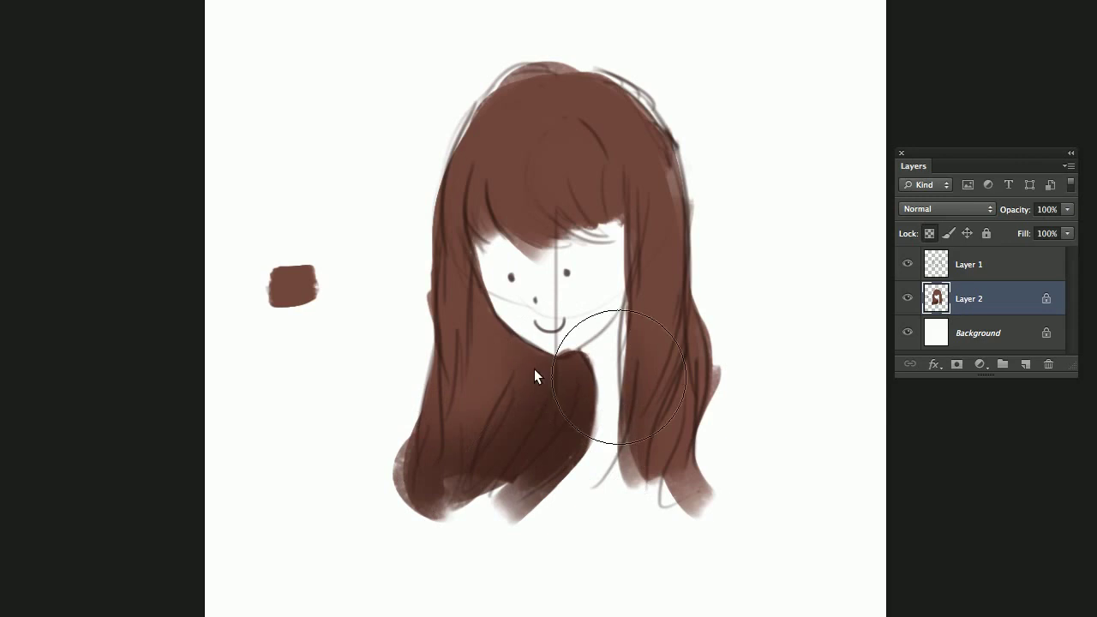
pyautogui.hotkey('ctrl', 'z')
pyautogui.press('[')
pyautogui.press('[')
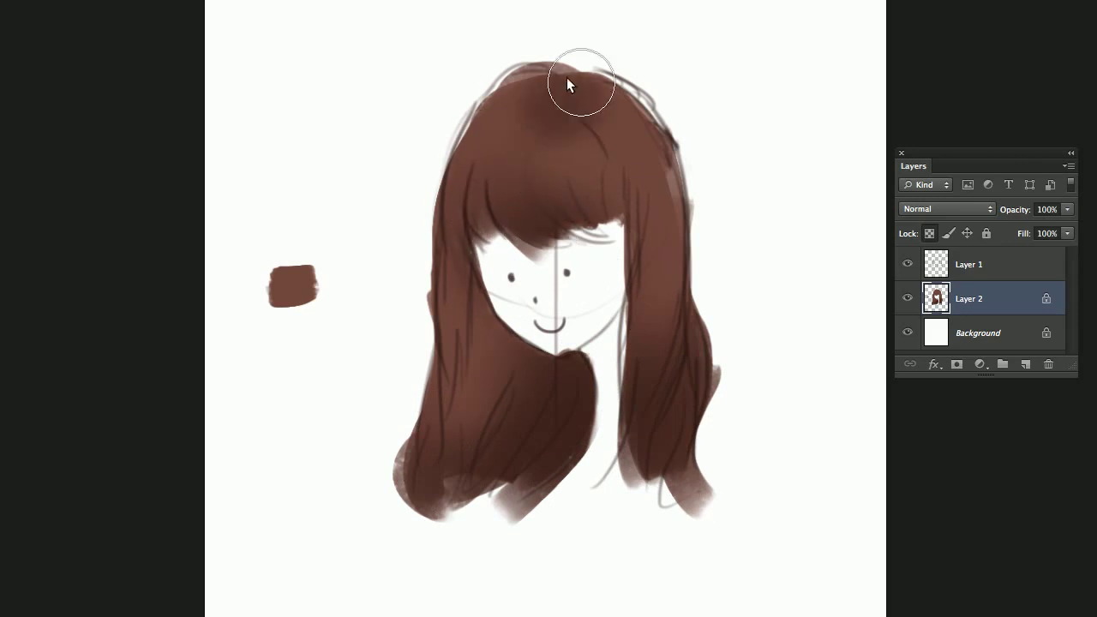
pyautogui.moveTo(566, 84); pyautogui.dragTo(537, 66)
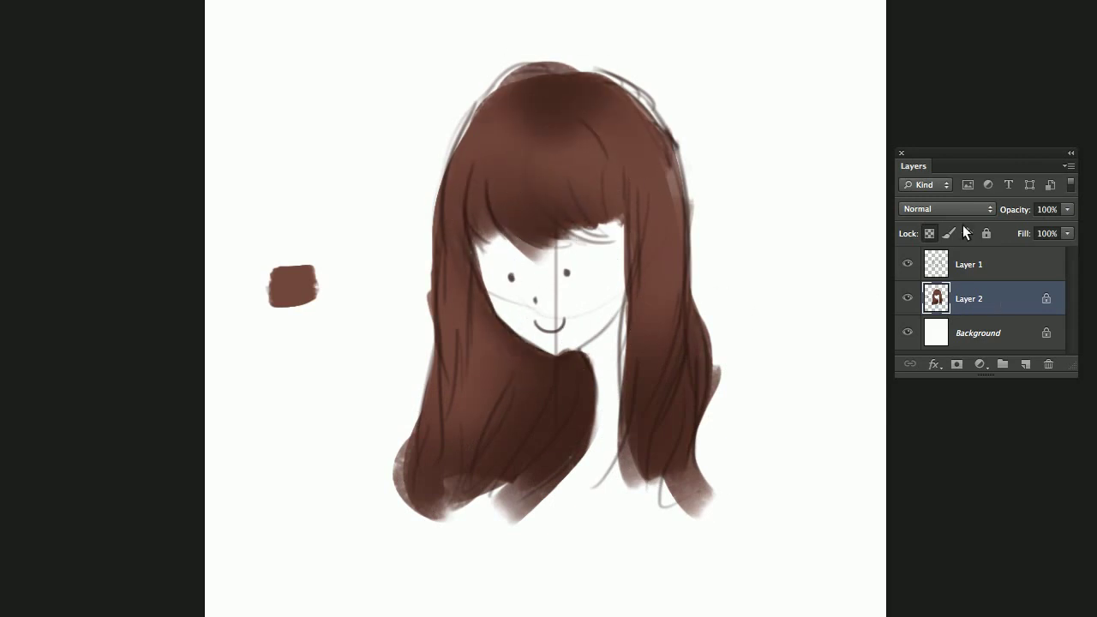
# Unlock Layer 2's transparent pixels and paint darker strands in the long hair section beside the neck.
pyautogui.click(929, 233)
pyautogui.rightClick(569, 436)
pyautogui.press('Escape')
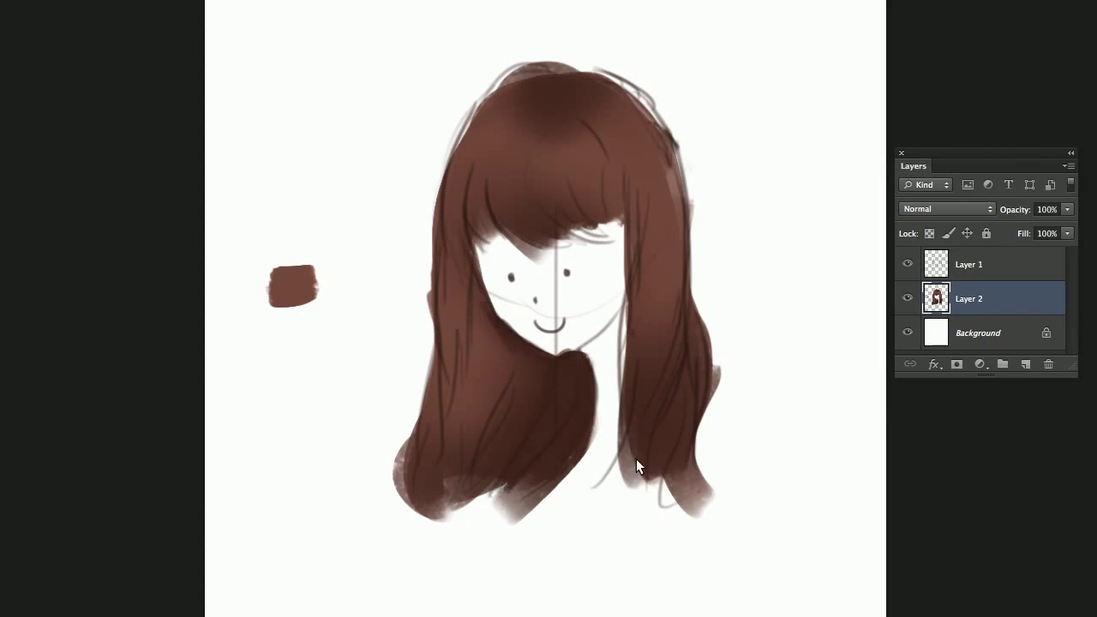
pyautogui.moveTo(686, 264)
pyautogui.mouseDown()
pyautogui.moveTo(632, 423)
pyautogui.moveTo(675, 339)
pyautogui.mouseUp()
pyautogui.hotkey('ctrl', 'shift', 'h')
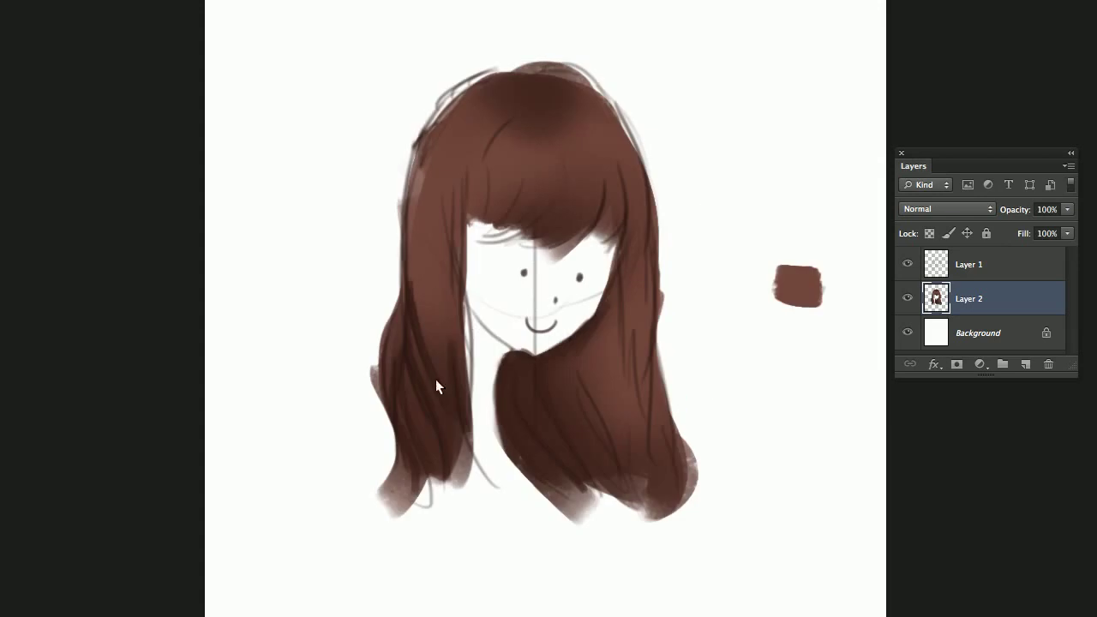
pyautogui.moveTo(416, 315); pyautogui.dragTo(408, 229)
pyautogui.moveTo(406, 392); pyautogui.dragTo(421, 446)
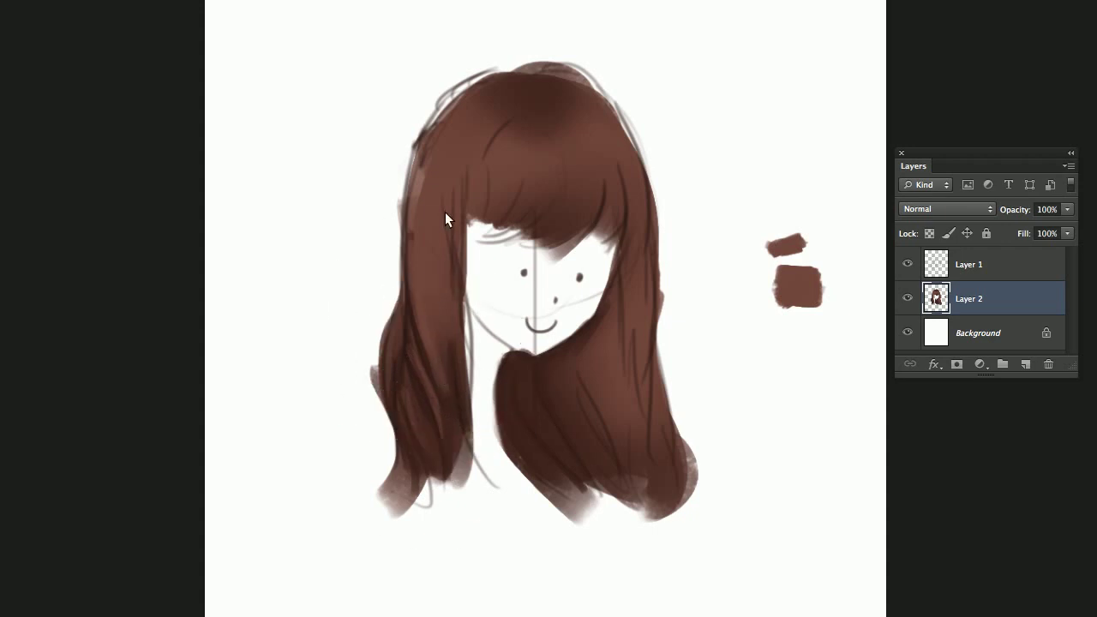
# Refine the hair edge beside the face and shape the fringe into dark curved locks using sampled hair colours.
pyautogui.moveTo(451, 239)
pyautogui.mouseDown()
pyautogui.moveTo(476, 208)
pyautogui.moveTo(462, 368)
pyautogui.moveTo(464, 214)
pyautogui.moveTo(470, 373)
pyautogui.moveTo(485, 195)
pyautogui.mouseUp()
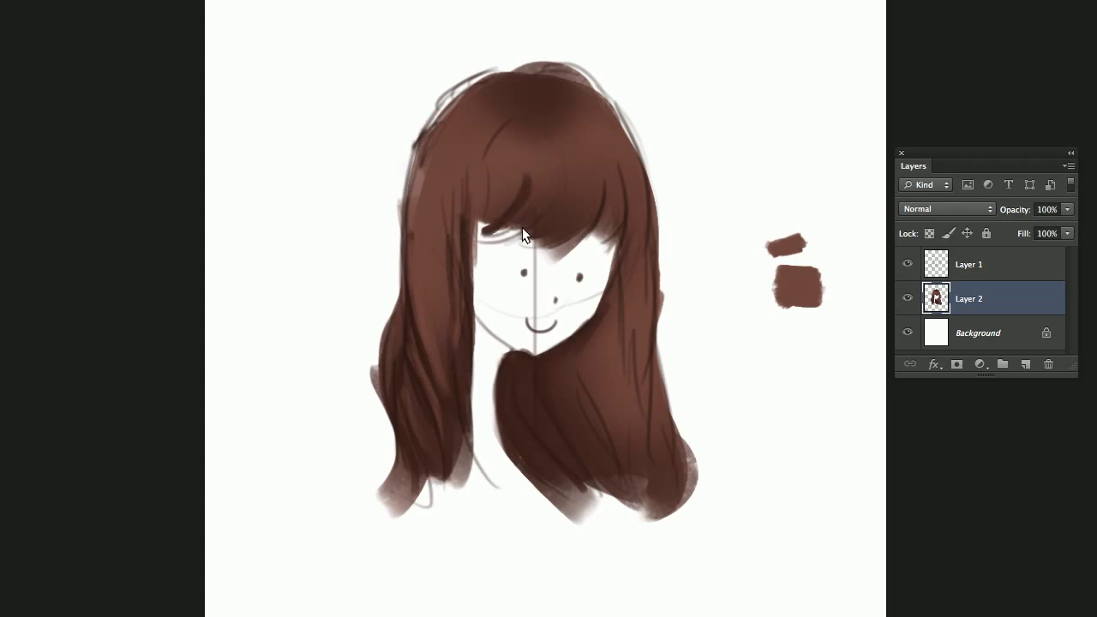
pyautogui.hotkey('ctrl', 'shift', 'h')
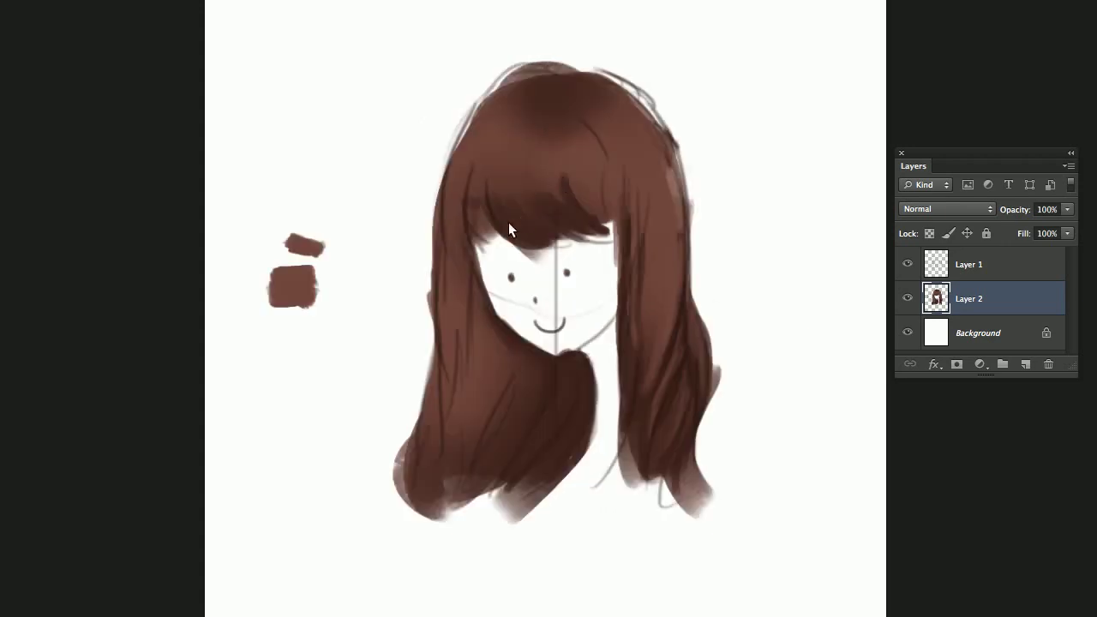
pyautogui.moveTo(508, 222)
pyautogui.mouseDown()
pyautogui.moveTo(564, 204)
pyautogui.moveTo(702, 286)
pyautogui.moveTo(662, 225)
pyautogui.moveTo(603, 212)
pyautogui.mouseUp()
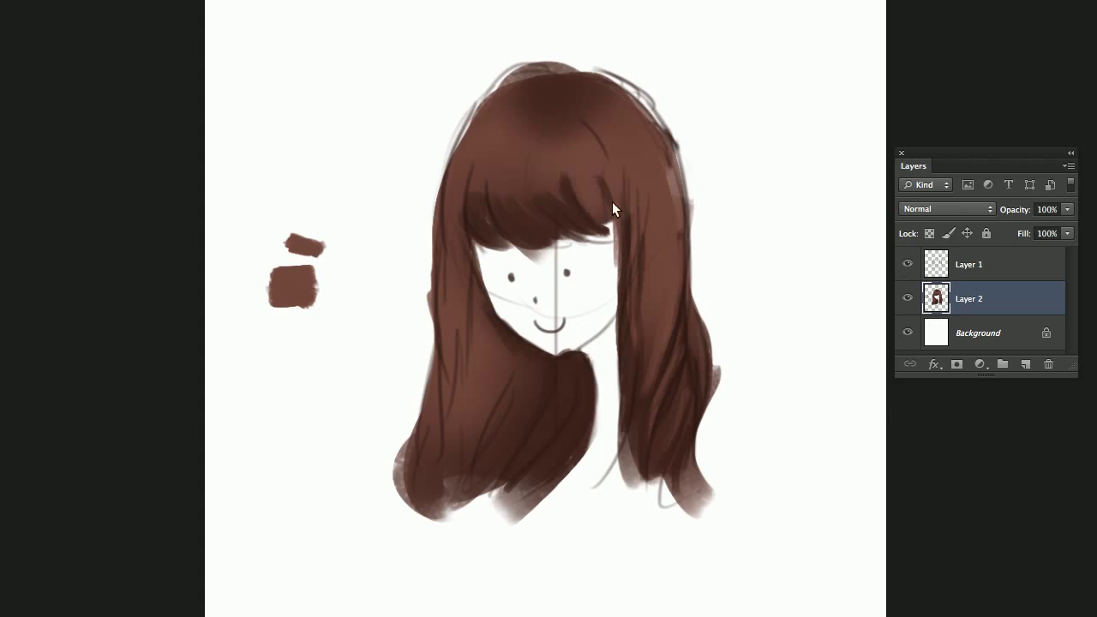
pyautogui.keyDown('alt'); pyautogui.click(548, 184); pyautogui.keyUp('alt')
pyautogui.keyDown('alt'); pyautogui.click(465, 184); pyautogui.keyUp('alt')
pyautogui.keyDown('alt'); pyautogui.click(502, 245); pyautogui.keyUp('alt')
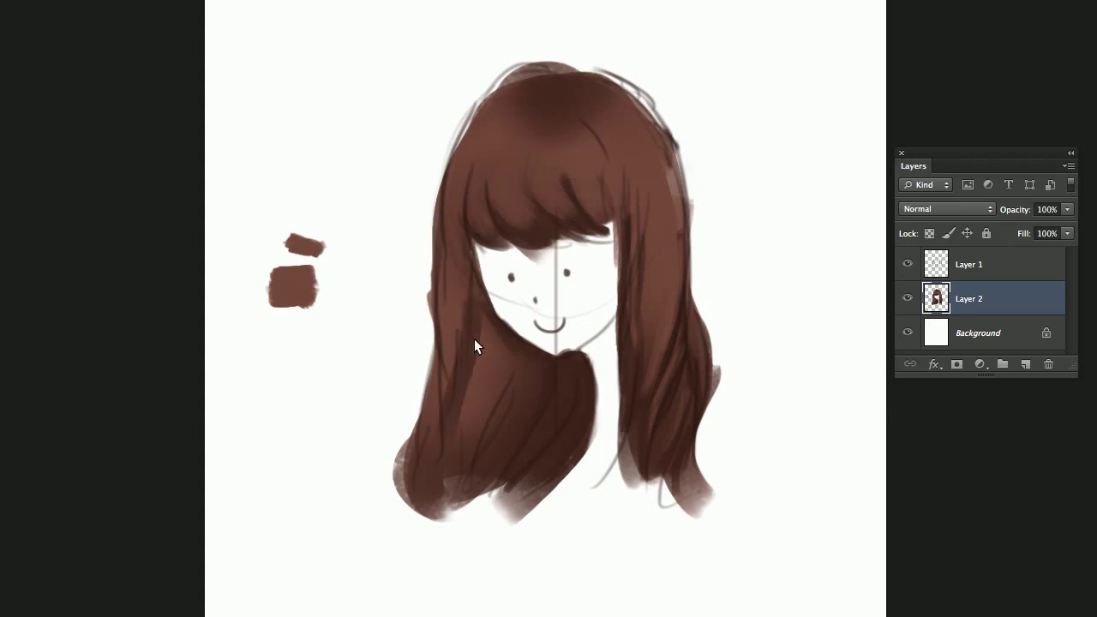
# Paint individual brown strands through the long hair sections on both sides of the face.
pyautogui.moveTo(474, 339); pyautogui.dragTo(450, 429)
pyautogui.moveTo(508, 365)
pyautogui.mouseDown()
pyautogui.moveTo(489, 342)
pyautogui.moveTo(452, 493)
pyautogui.moveTo(455, 291)
pyautogui.moveTo(427, 478)
pyautogui.mouseUp()
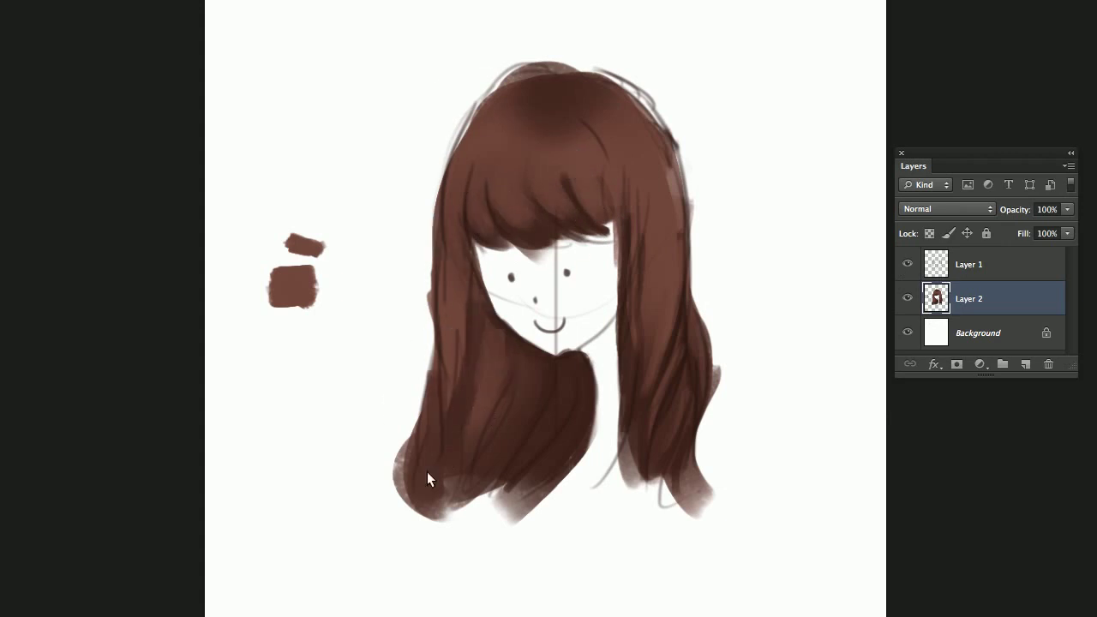
pyautogui.moveTo(653, 182)
pyautogui.mouseDown()
pyautogui.moveTo(663, 200)
pyautogui.moveTo(651, 321)
pyautogui.mouseUp()
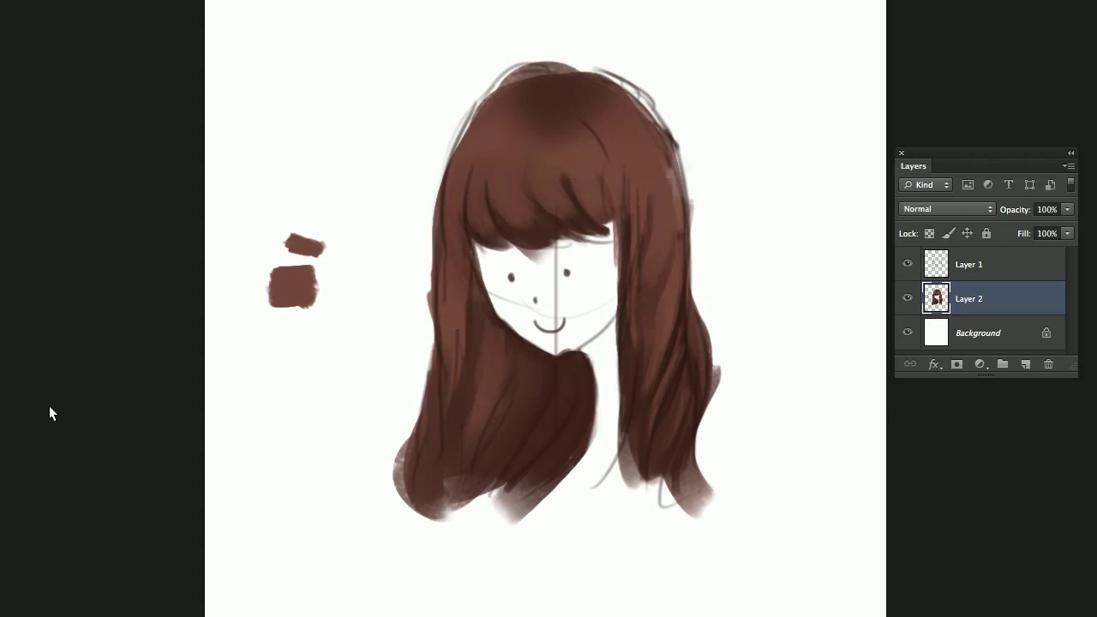
# Choose a golden tan, paint a swatch beside the head, and add highlights on both sides of the upper hair.
pyautogui.click(992, 556)
pyautogui.click(840, 420)
pyautogui.press('Return')
pyautogui.moveTo(313, 206); pyautogui.dragTo(348, 199)
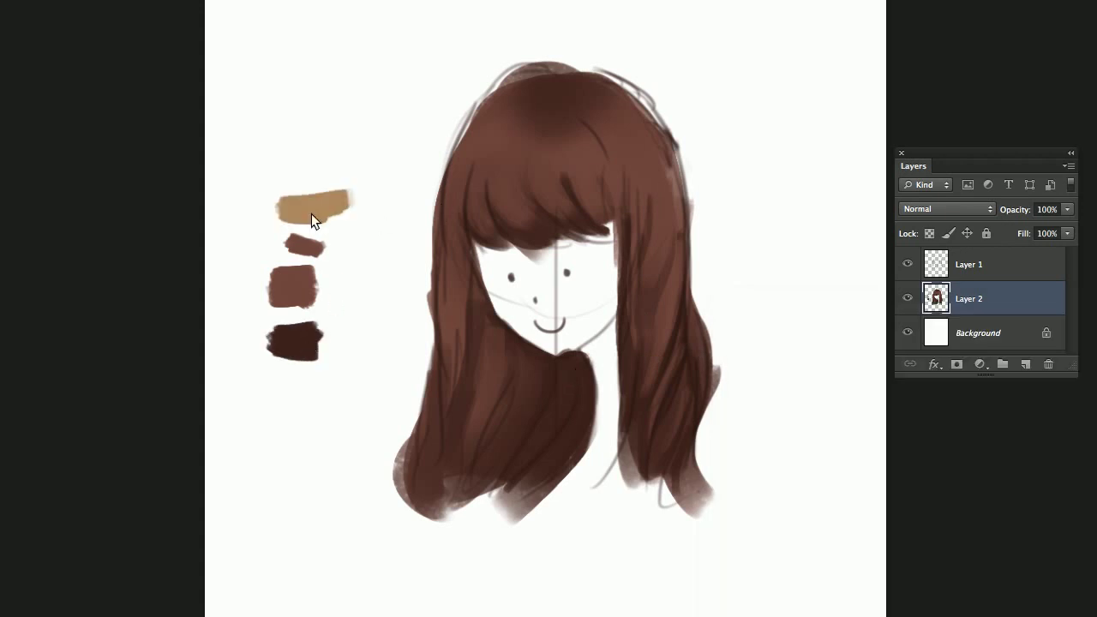
pyautogui.moveTo(471, 120)
pyautogui.mouseDown()
pyautogui.moveTo(467, 210)
pyautogui.moveTo(446, 283)
pyautogui.mouseUp()
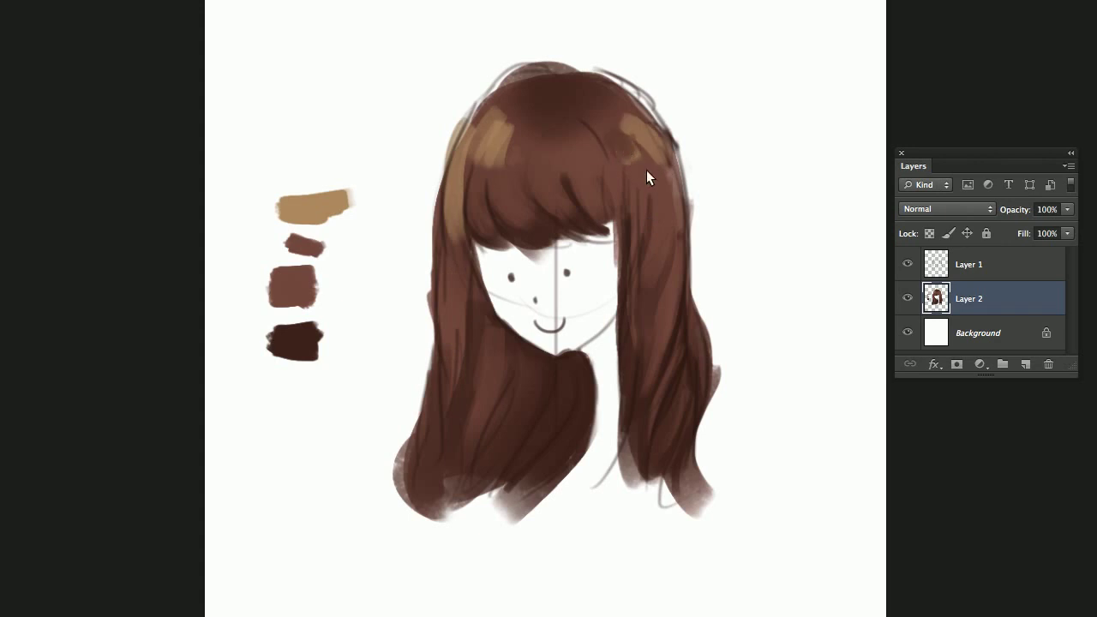
pyautogui.moveTo(646, 171); pyautogui.dragTo(649, 137)
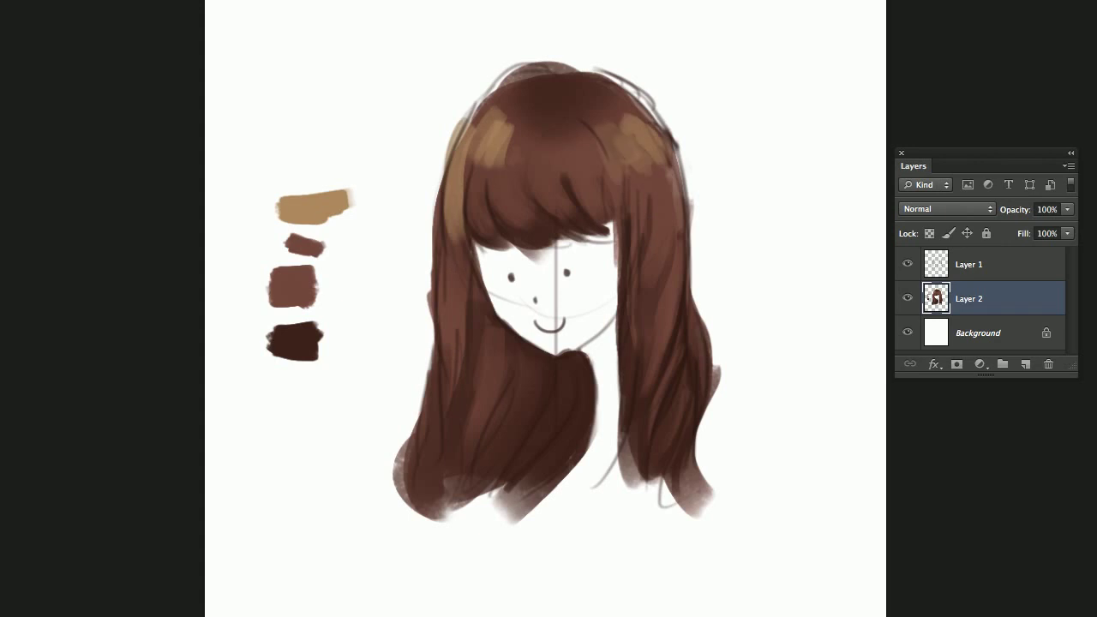
# Add a new layer above Layer 1 and set its blend mode to Soft Light.
pyautogui.click(34, 3)
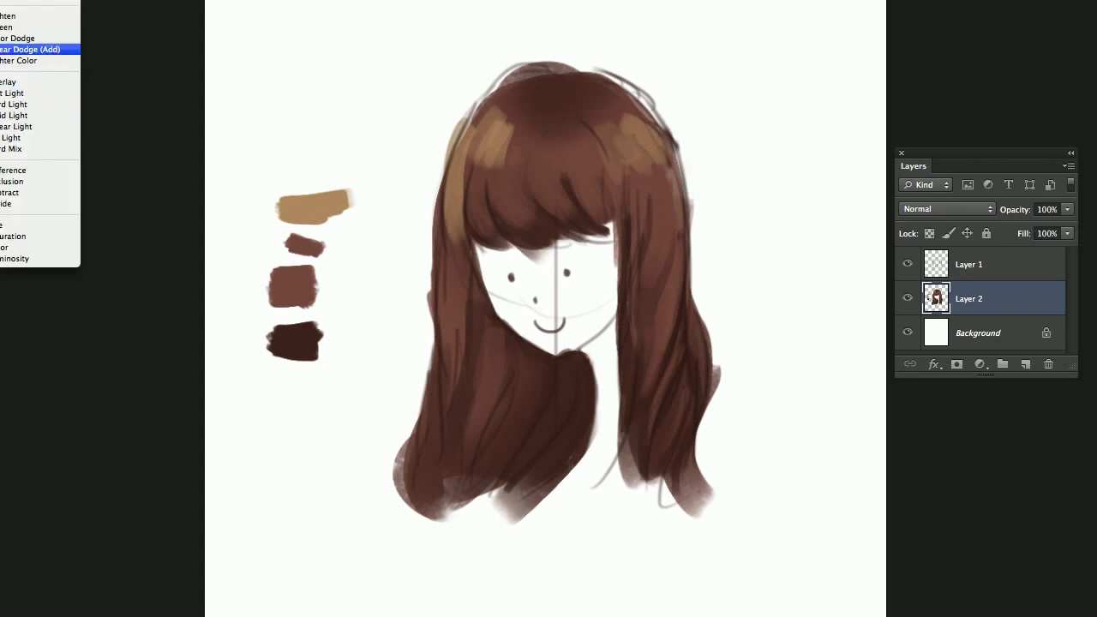
pyautogui.click(960, 289)
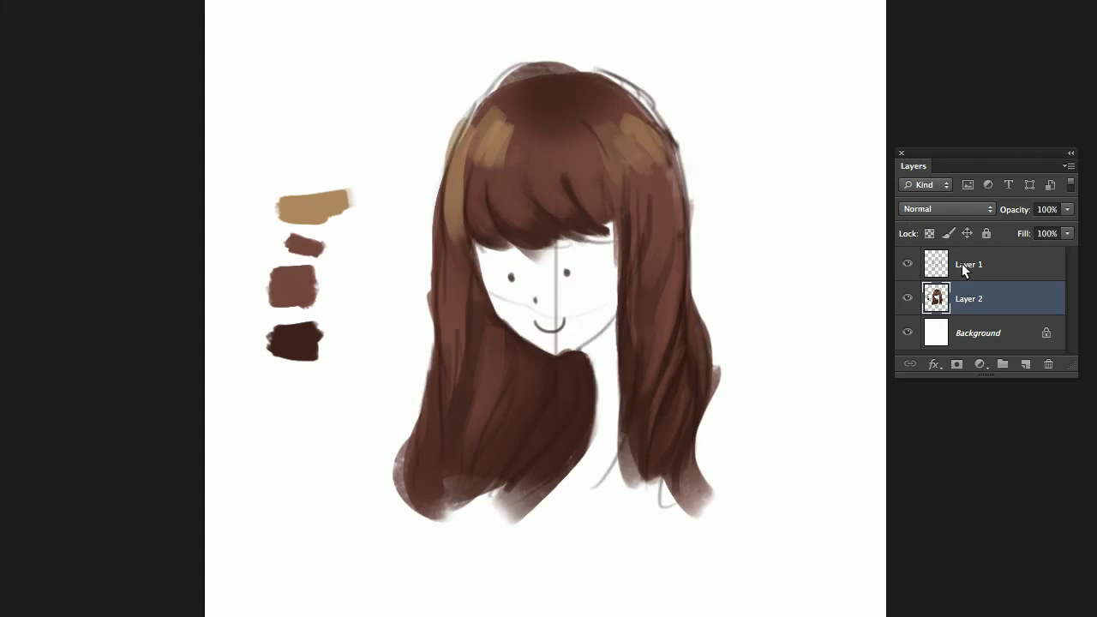
pyautogui.click(963, 269)
pyautogui.click(1025, 363)
pyautogui.click(951, 208)
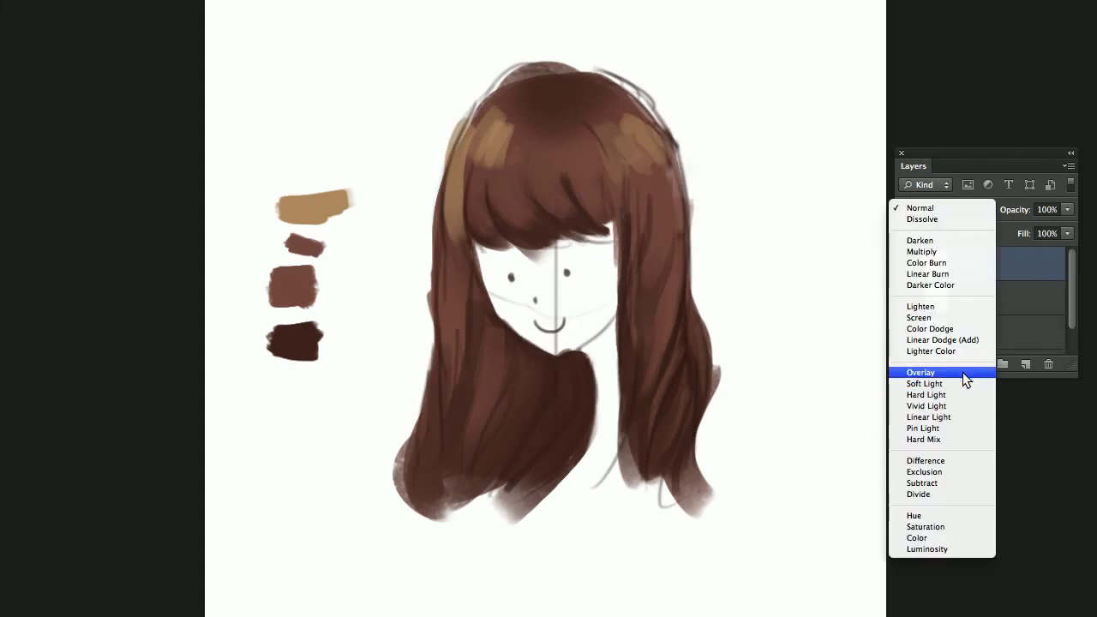
pyautogui.click(924, 383)
# Brush a golden glow over the crown and long hair with a soft 394 px brush at 0% hardness.
pyautogui.rightClick(467, 151)
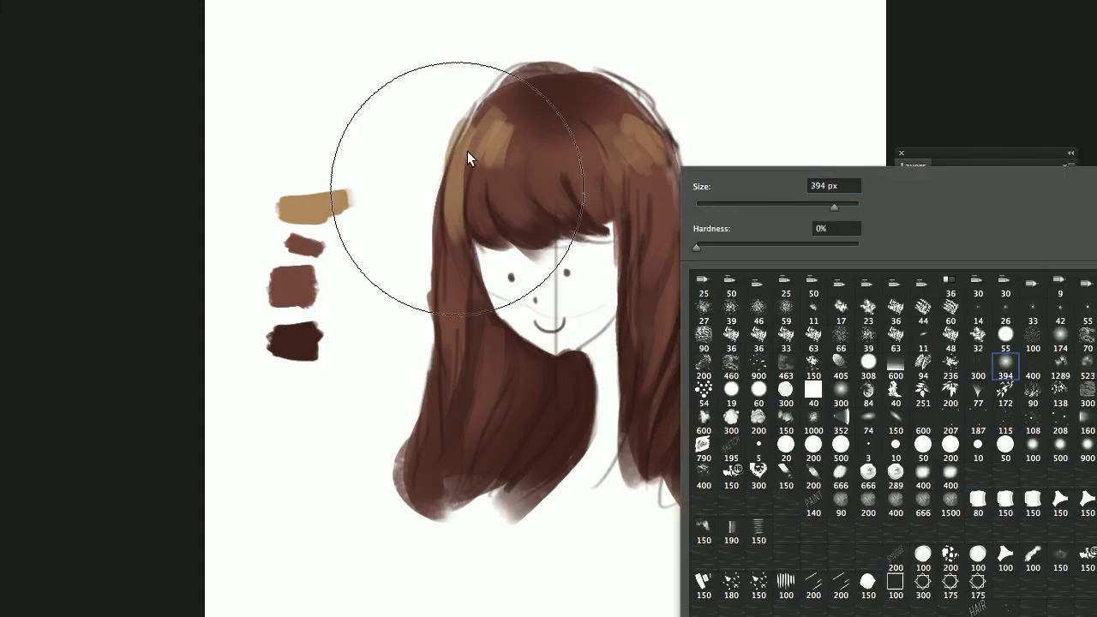
pyautogui.press('Escape')
pyautogui.rightClick(514, 159)
pyautogui.press('Escape')
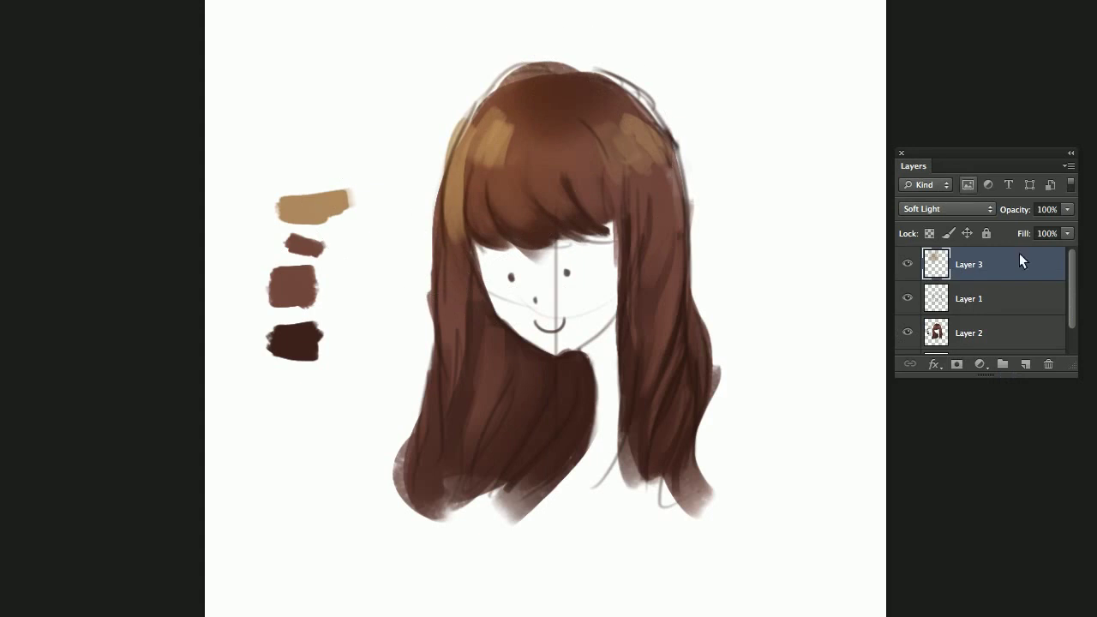
pyautogui.moveTo(635, 118)
pyautogui.mouseDown()
pyautogui.moveTo(752, 248)
pyautogui.moveTo(349, 415)
pyautogui.moveTo(537, 389)
pyautogui.moveTo(402, 479)
pyautogui.mouseUp()
# Try merging Layer 3, Layer 1 and Layer 2 together, and undo the merge.
pyautogui.keyDown('shift'); pyautogui.click(968, 333); pyautogui.keyUp('shift')
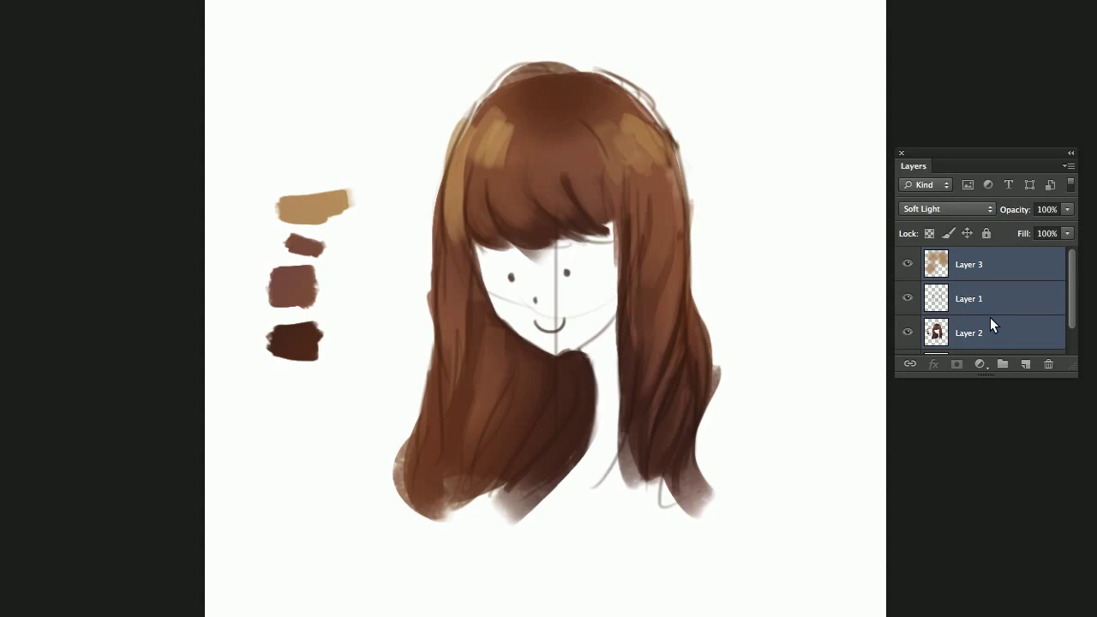
pyautogui.rightClick(980, 327)
pyautogui.click(1043, 536)
pyautogui.hotkey('ctrl', 'z')
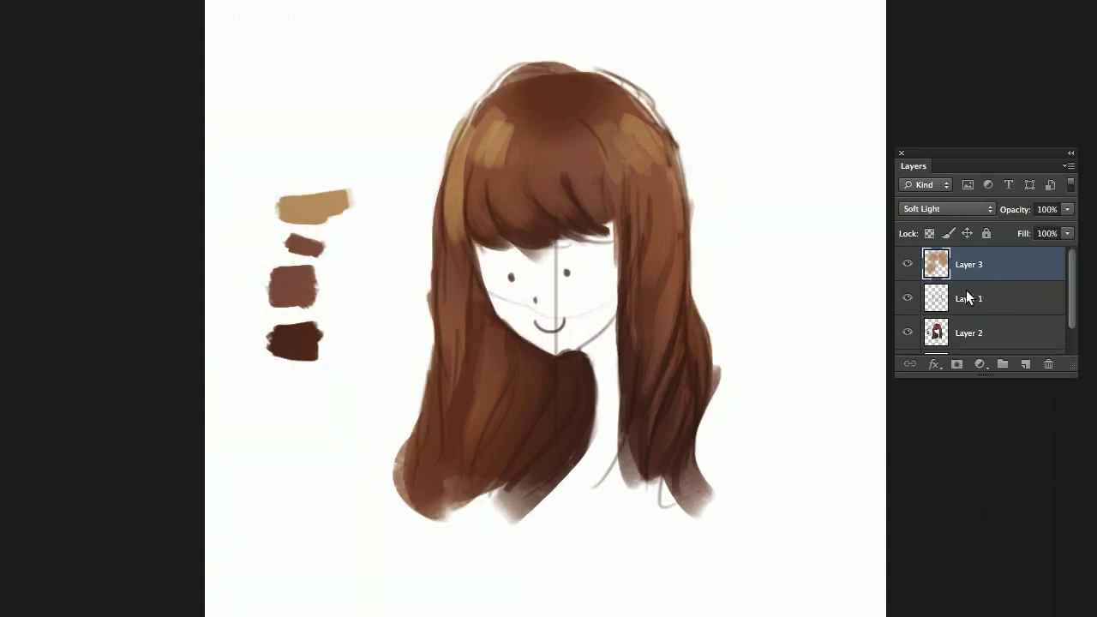
# Merge the sketch on Layer 1 down into the hair layer, Layer 2.
pyautogui.click(947, 300)
pyautogui.rightClick(964, 308)
pyautogui.click(1022, 535)
# Clip the Soft Light Layer 3 to Layer 2 and merge it down.
pyautogui.click(942, 264)
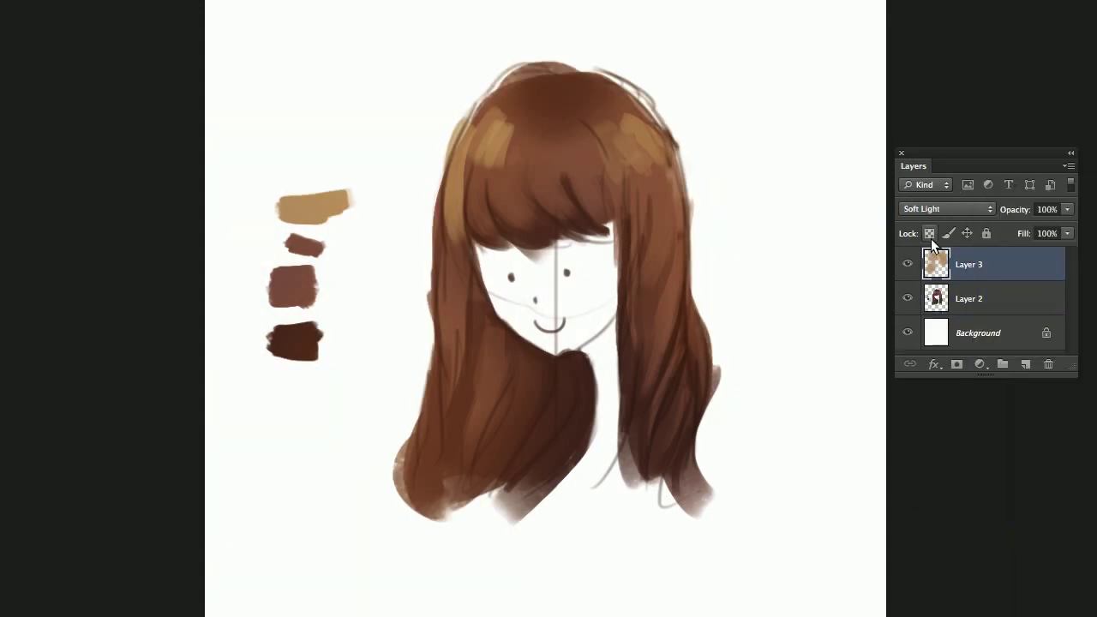
pyautogui.rightClick(953, 263)
pyautogui.click(994, 370)
pyautogui.rightClick(969, 264)
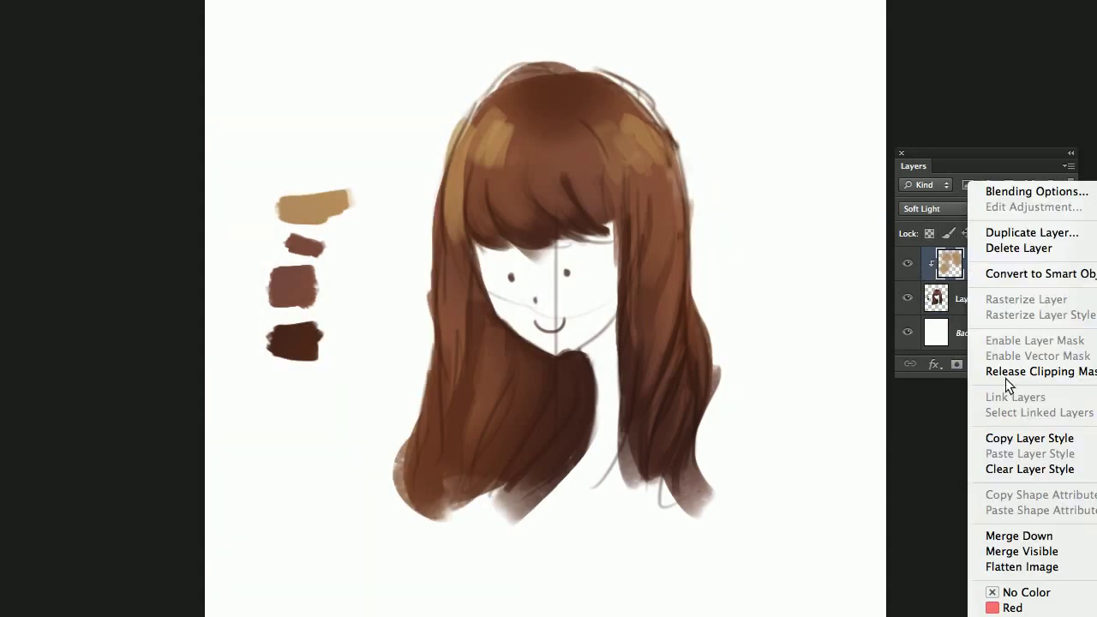
pyautogui.click(1023, 535)
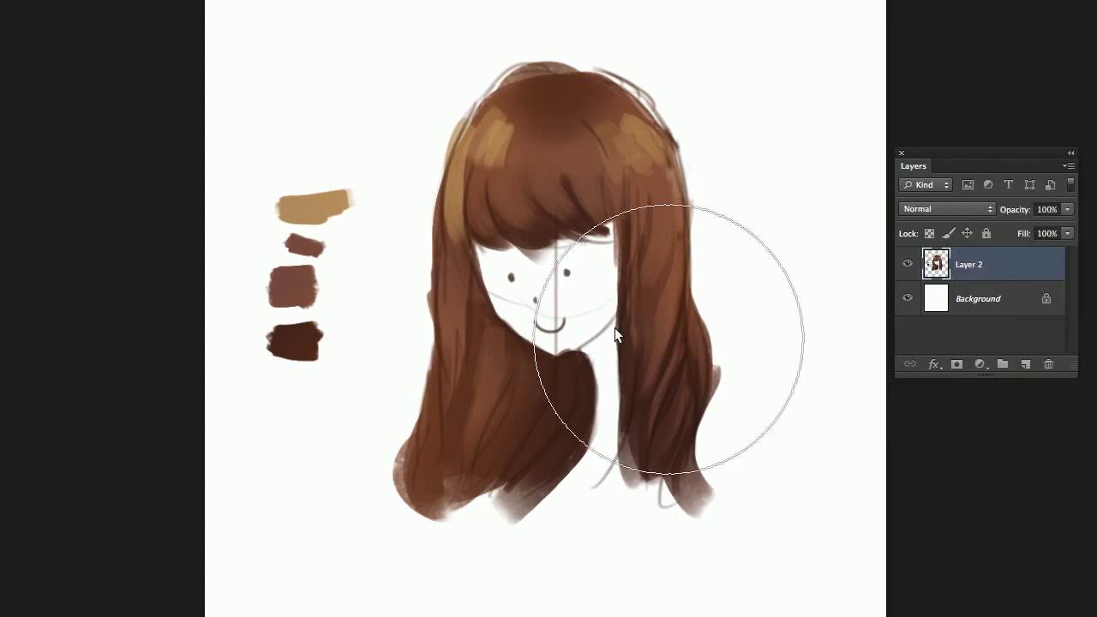
# Pick a different brush and blend the golden highlight down into the side hair.
pyautogui.rightClick(614, 329)
pyautogui.click(473, 328)
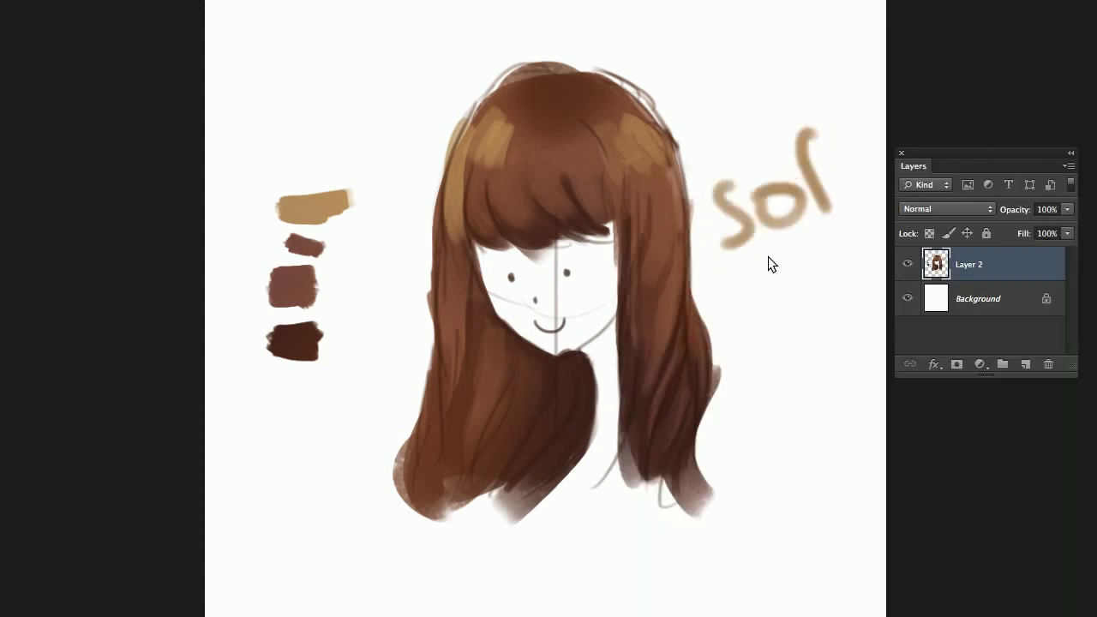
pyautogui.moveTo(454, 206); pyautogui.dragTo(460, 257)
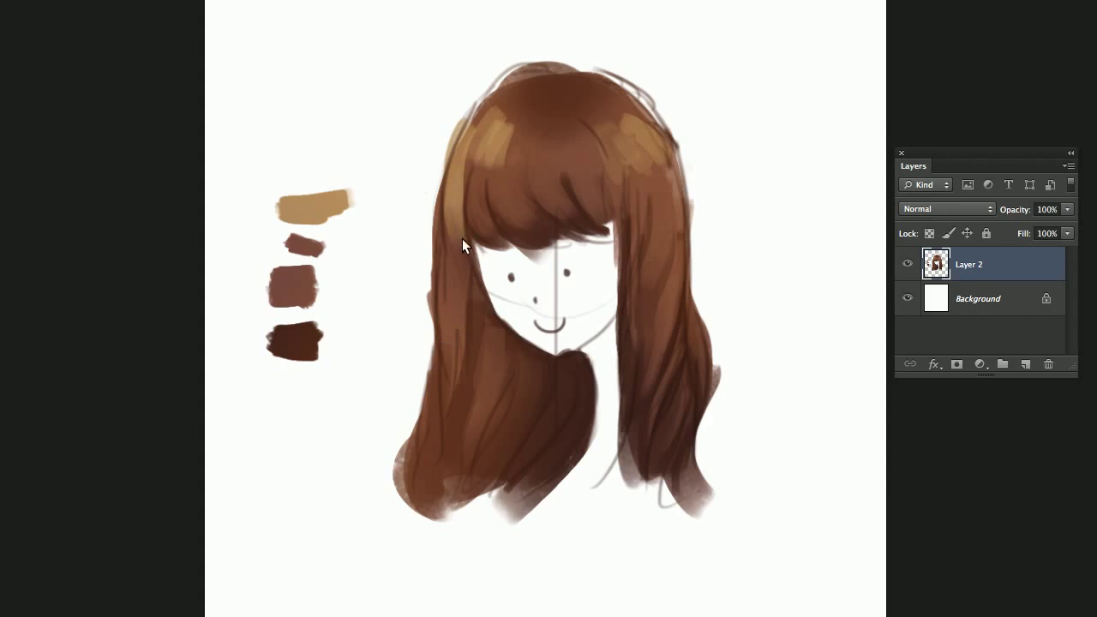
pyautogui.moveTo(447, 216)
pyautogui.mouseDown()
pyautogui.moveTo(460, 292)
pyautogui.moveTo(438, 257)
pyautogui.mouseUp()
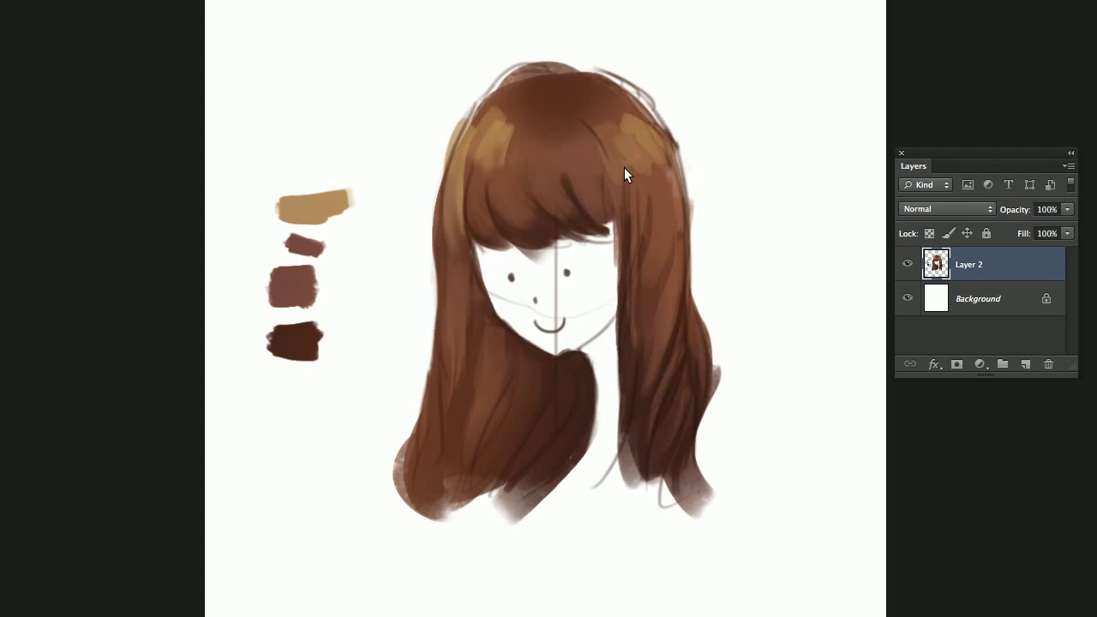
# Flip the canvas horizontally and clear the leftover sketch lines around the crown and outer edges of the hair.
pyautogui.hotkey('ctrl', 'shift', 'h')
pyautogui.moveTo(683, 172)
pyautogui.mouseDown()
pyautogui.moveTo(661, 214)
pyautogui.moveTo(661, 345)
pyautogui.moveTo(664, 315)
pyautogui.mouseUp()
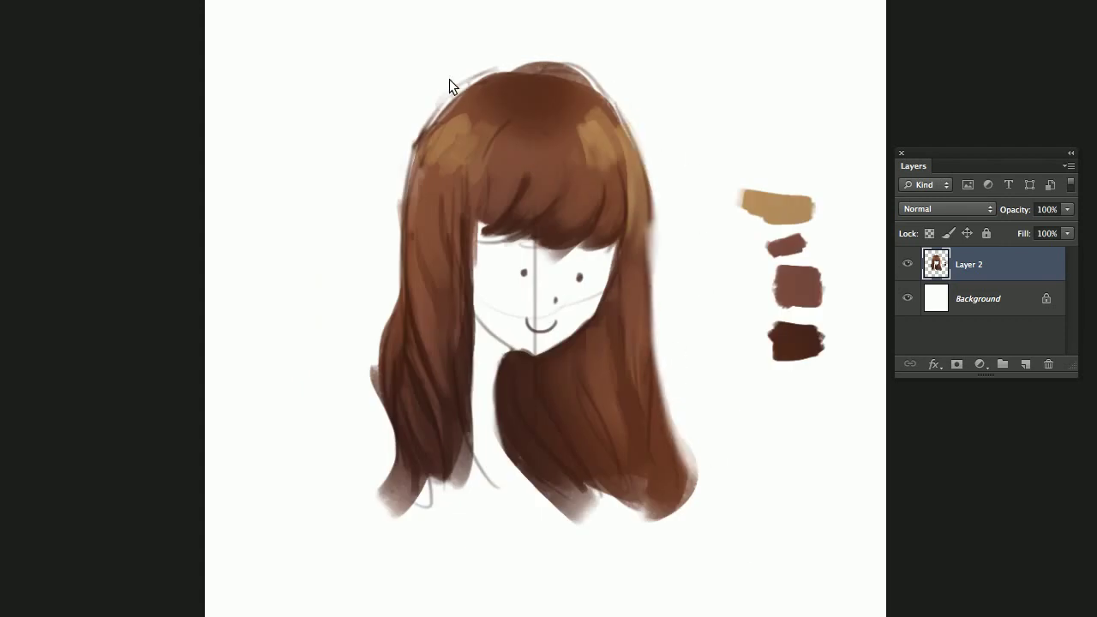
pyautogui.moveTo(506, 66)
pyautogui.mouseDown()
pyautogui.moveTo(566, 75)
pyautogui.moveTo(467, 101)
pyautogui.moveTo(377, 257)
pyautogui.mouseUp()
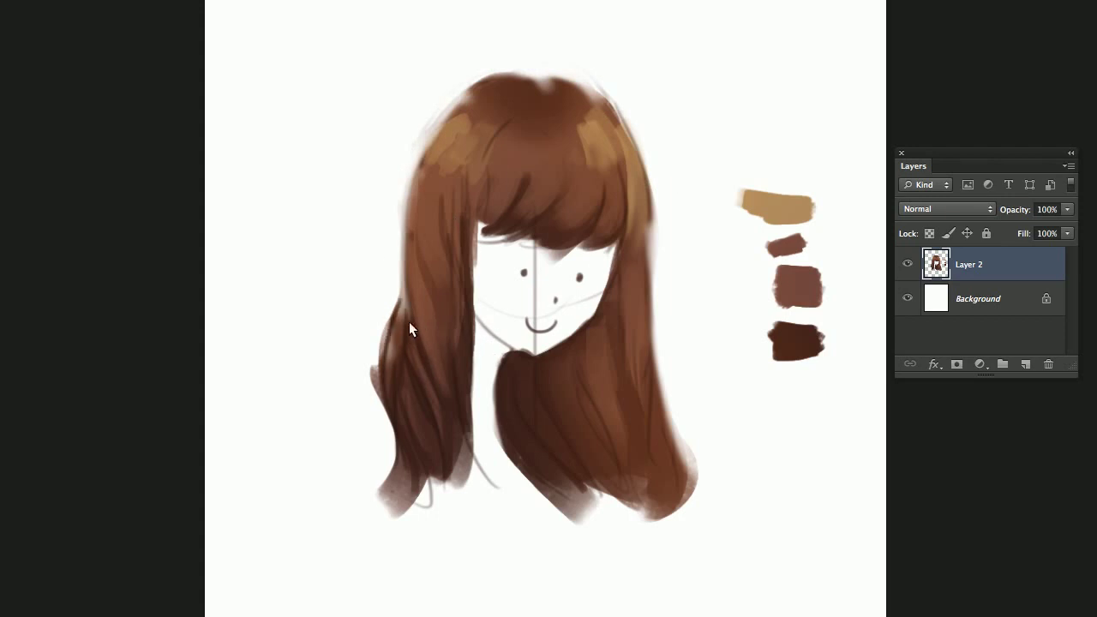
# Paint flowing brown strands through the wavy long hair section beside the neck, undoing the last stroke.
pyautogui.moveTo(399, 421); pyautogui.dragTo(419, 269)
pyautogui.moveTo(443, 358); pyautogui.dragTo(441, 315)
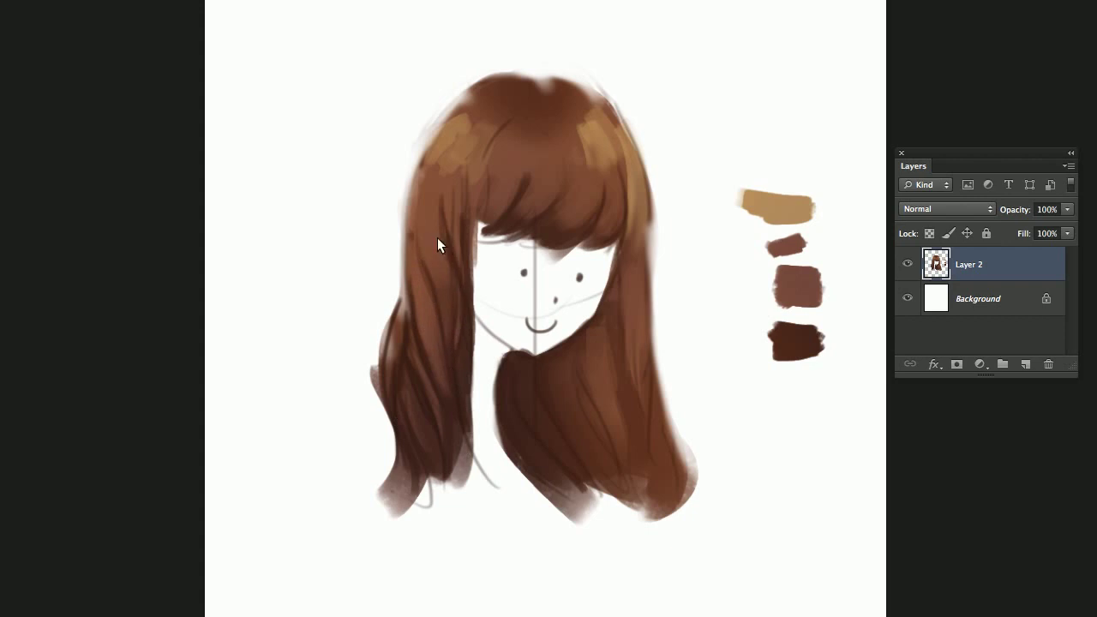
pyautogui.moveTo(441, 245)
pyautogui.mouseDown()
pyautogui.moveTo(450, 372)
pyautogui.moveTo(483, 338)
pyautogui.mouseUp()
pyautogui.moveTo(405, 328)
pyautogui.mouseDown()
pyautogui.moveTo(391, 386)
pyautogui.moveTo(413, 269)
pyautogui.mouseUp()
pyautogui.hotkey('ctrl', 'z')
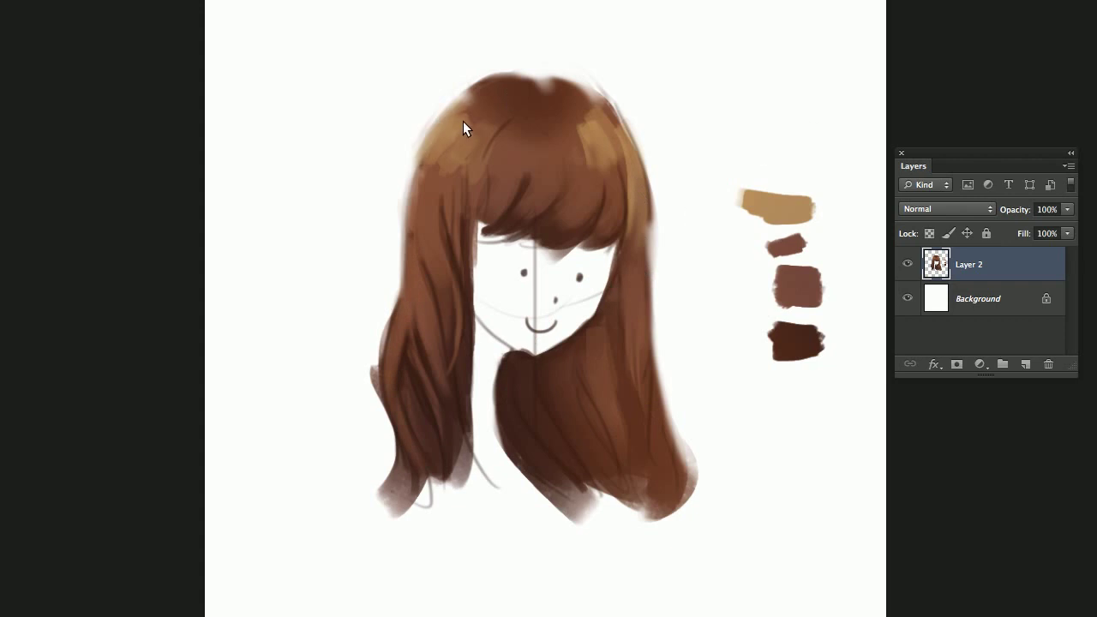
# Flip the canvas back, choose a pale skin tone (R 230, G 200, B 187) and paint over the face.
pyautogui.press('h')
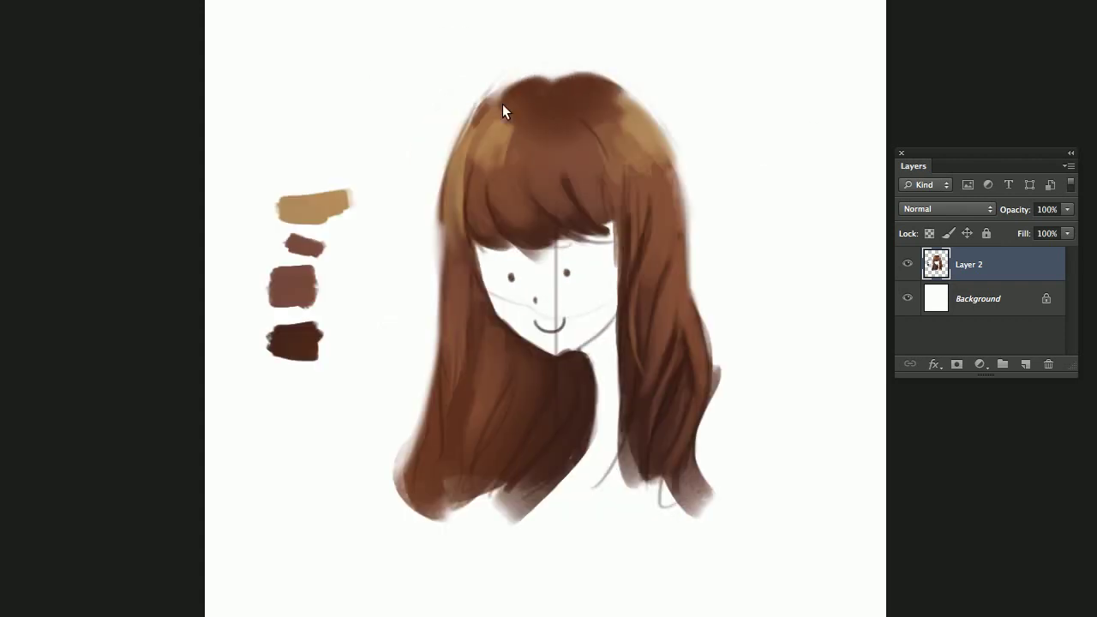
pyautogui.click(80, 367)
pyautogui.click(788, 374)
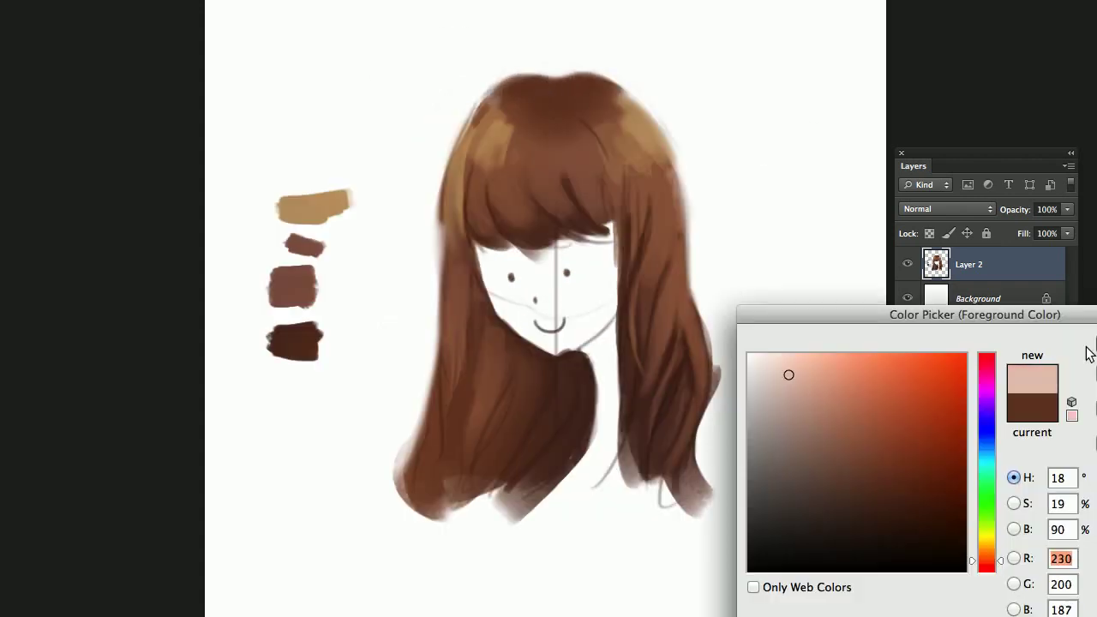
pyautogui.click(1087, 350)
pyautogui.moveTo(498, 280)
pyautogui.mouseDown()
pyautogui.moveTo(577, 306)
pyautogui.moveTo(592, 335)
pyautogui.moveTo(538, 232)
pyautogui.mouseUp()
# Mirror the canvas, repaint the hair edge under the chin and add loose strands beside the neck, undoing the last stroke.
pyautogui.press('h')
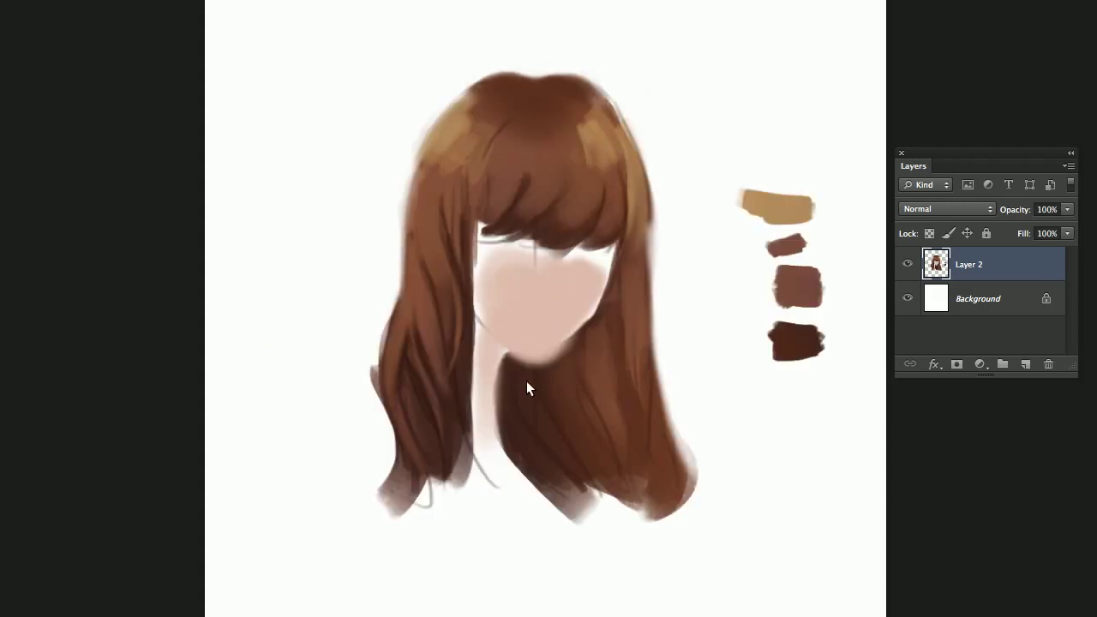
pyautogui.moveTo(526, 380); pyautogui.dragTo(571, 342)
pyautogui.moveTo(473, 346); pyautogui.dragTo(478, 384)
pyautogui.moveTo(476, 439); pyautogui.dragTo(511, 516)
pyautogui.moveTo(655, 355); pyautogui.dragTo(668, 390)
pyautogui.hotkey('ctrl', 'z')
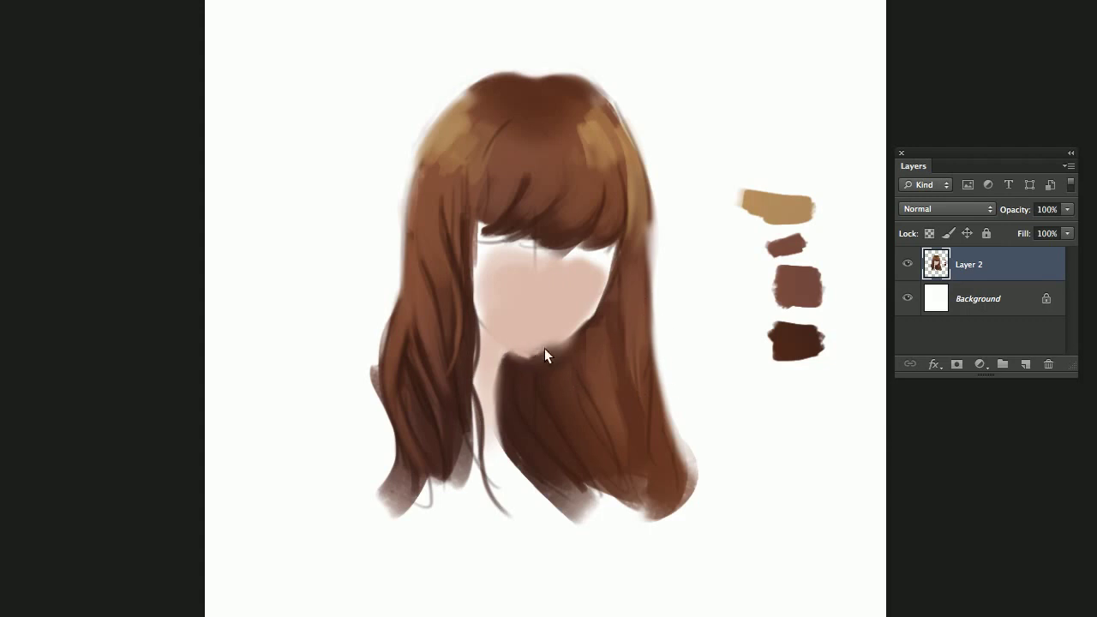
# Flip the canvas back, paint a very dark brown swatch below the palette and define the jawline.
pyautogui.hotkey('ctrl', 'shift', 'h')
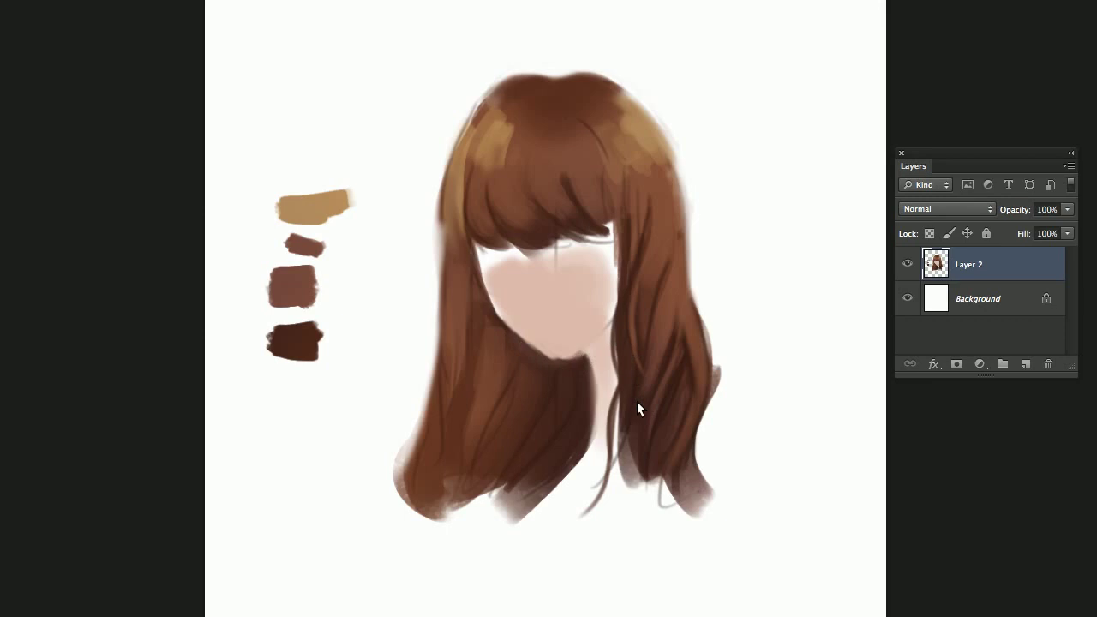
pyautogui.moveTo(340, 368); pyautogui.dragTo(324, 420)
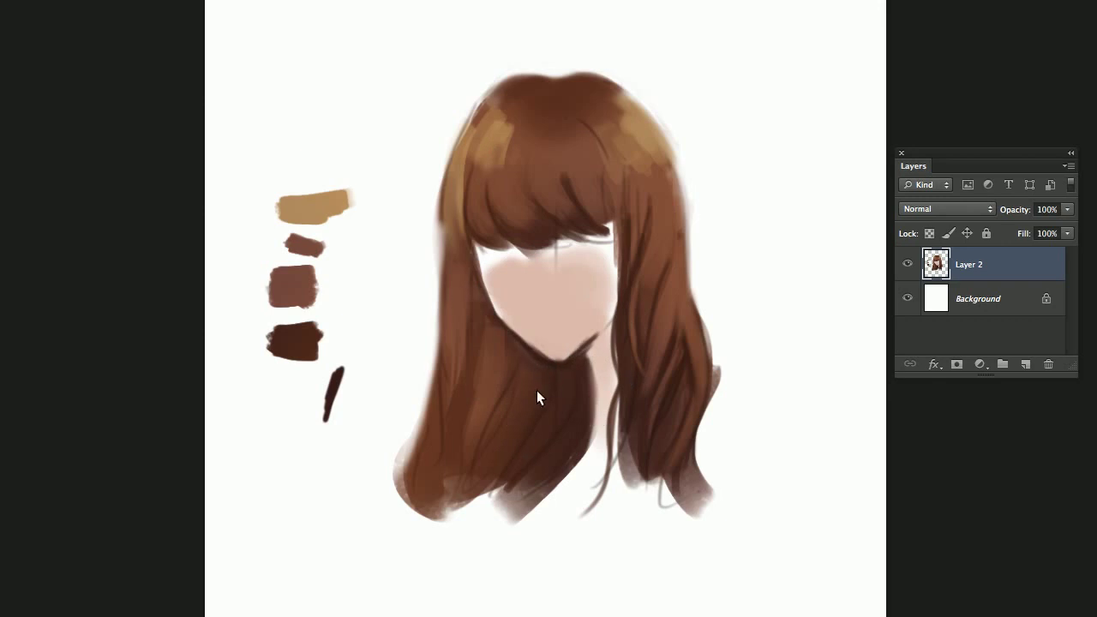
pyautogui.click(527, 348)
pyautogui.moveTo(519, 349); pyautogui.dragTo(543, 339)
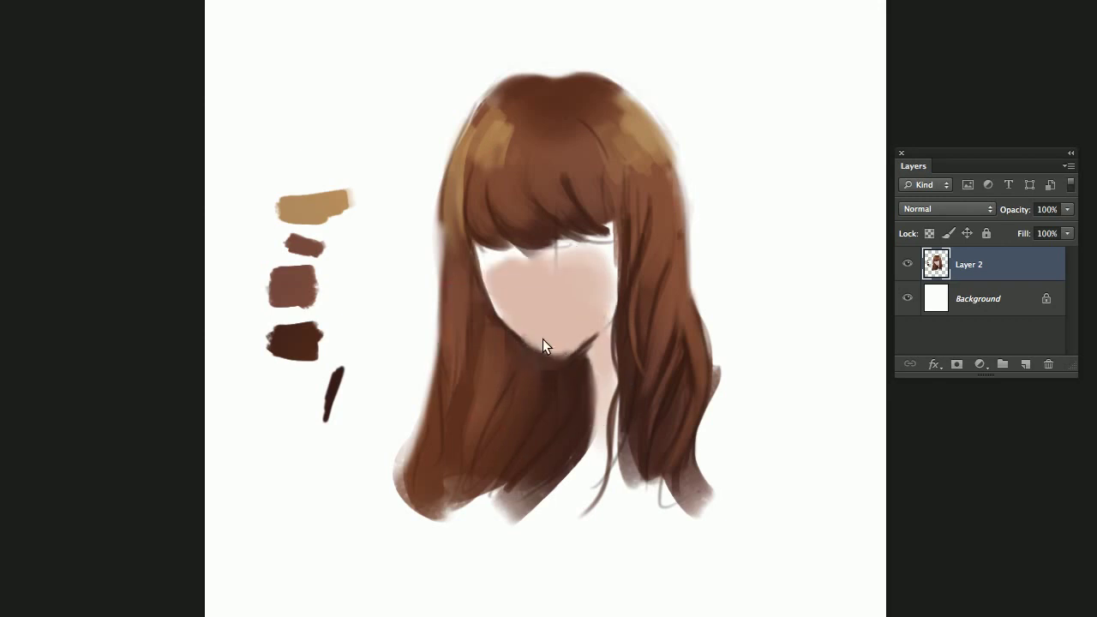
# Smooth the chin with skin tone and deepen the dark strands in the hair below the jaw.
pyautogui.rightClick(550, 388)
pyautogui.press('Escape')
pyautogui.moveTo(535, 326); pyautogui.dragTo(579, 321)
pyautogui.moveTo(494, 334); pyautogui.dragTo(509, 431)
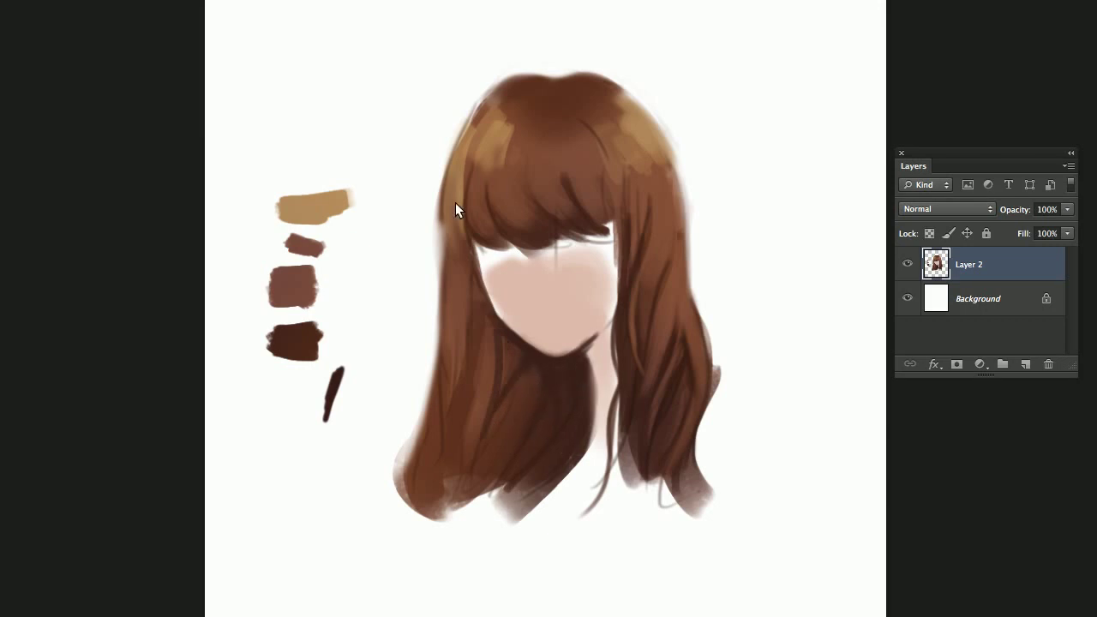
# Paint dark strands at the parting, fringe and upper highlight, and sample a brown from the side hair for blending.
pyautogui.moveTo(540, 120); pyautogui.dragTo(543, 93)
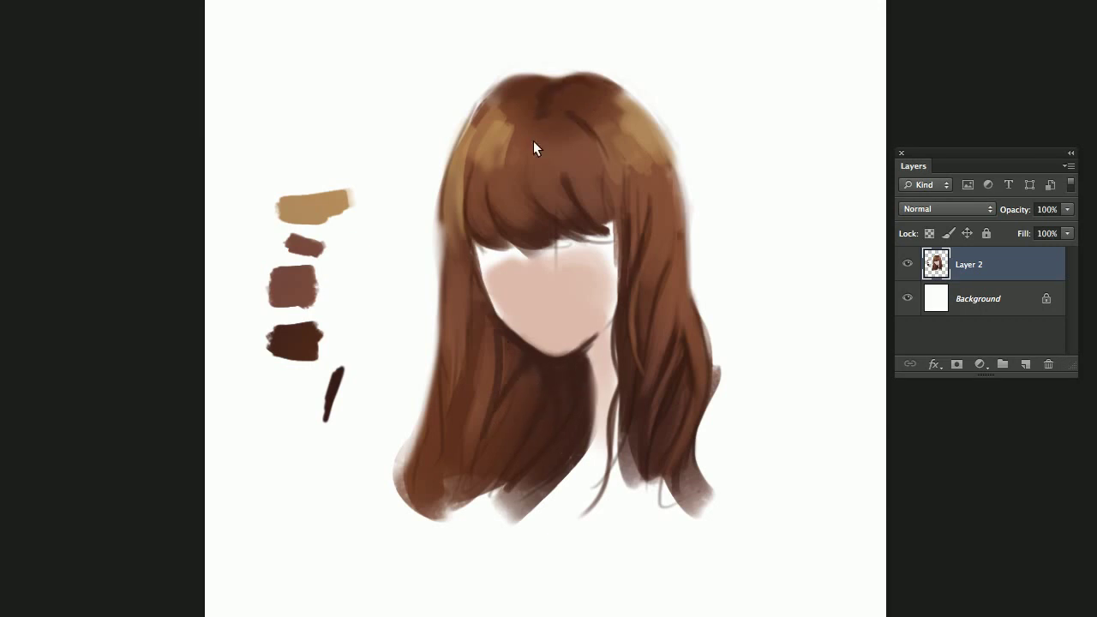
pyautogui.moveTo(533, 141); pyautogui.dragTo(529, 199)
pyautogui.moveTo(495, 137)
pyautogui.mouseDown()
pyautogui.moveTo(513, 108)
pyautogui.moveTo(506, 96)
pyautogui.mouseUp()
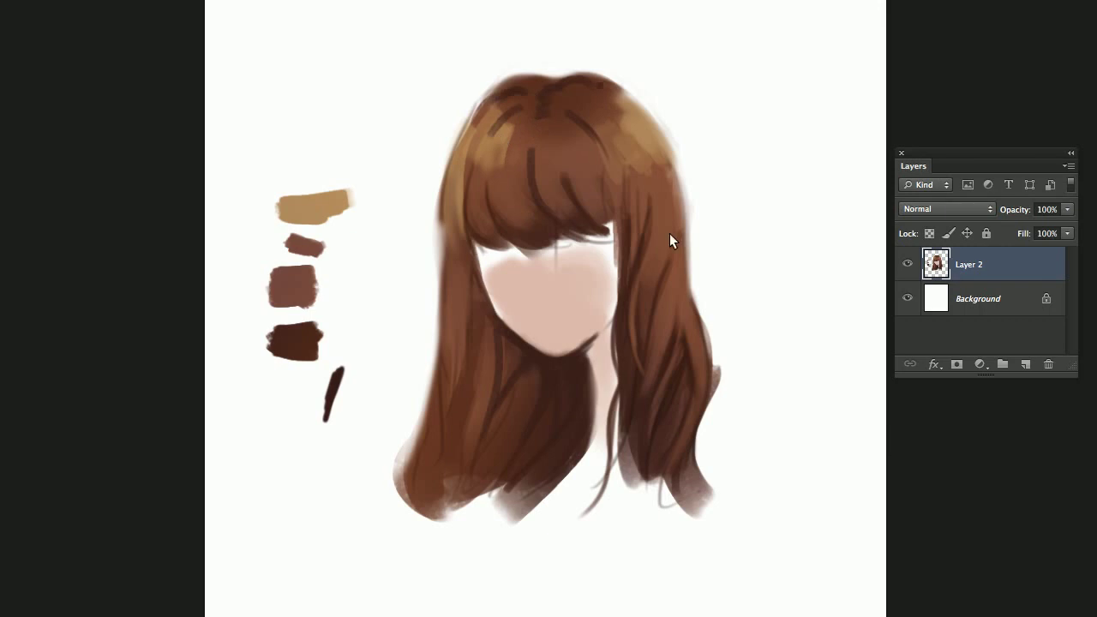
pyautogui.keyDown('alt'); pyautogui.click(650, 189); pyautogui.keyUp('alt')
# Cover the remaining guide line on the face with sampled skin tone and draw a small mouth in dark brown.
pyautogui.keyDown('alt'); pyautogui.click(525, 286); pyautogui.keyUp('alt')
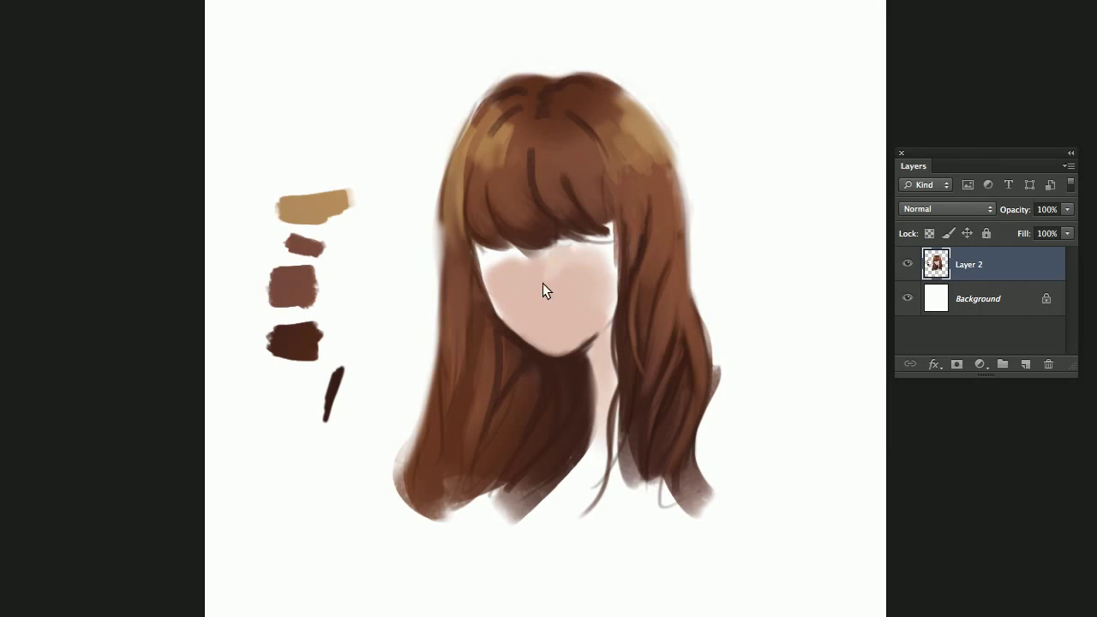
pyautogui.keyDown('alt'); pyautogui.click(566, 364); pyautogui.keyUp('alt')
pyautogui.rightClick(555, 176)
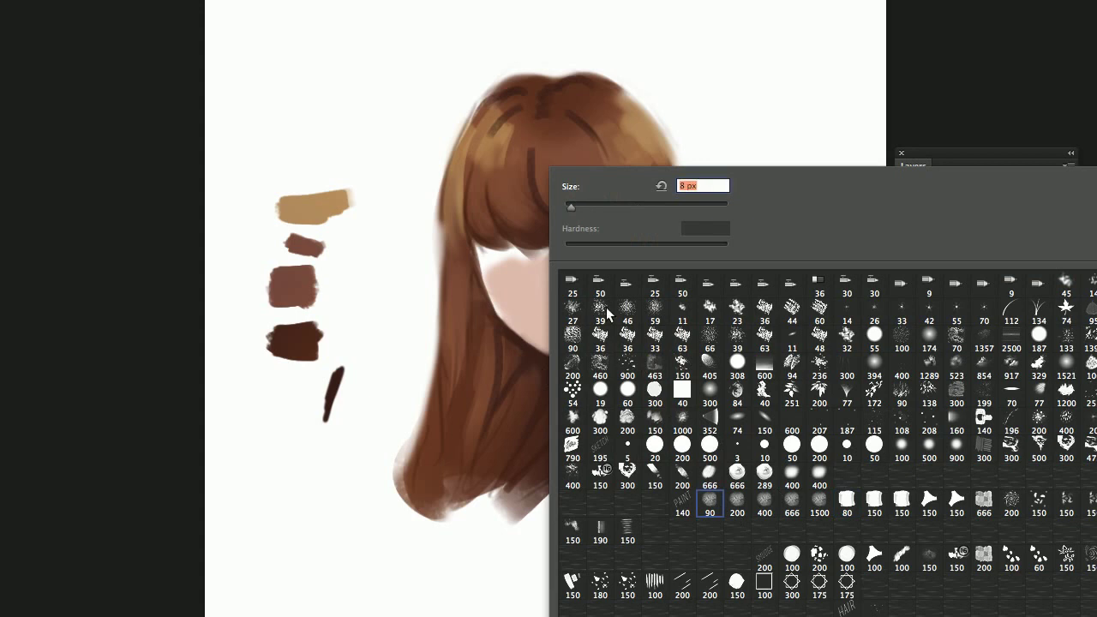
pyautogui.press('Return')
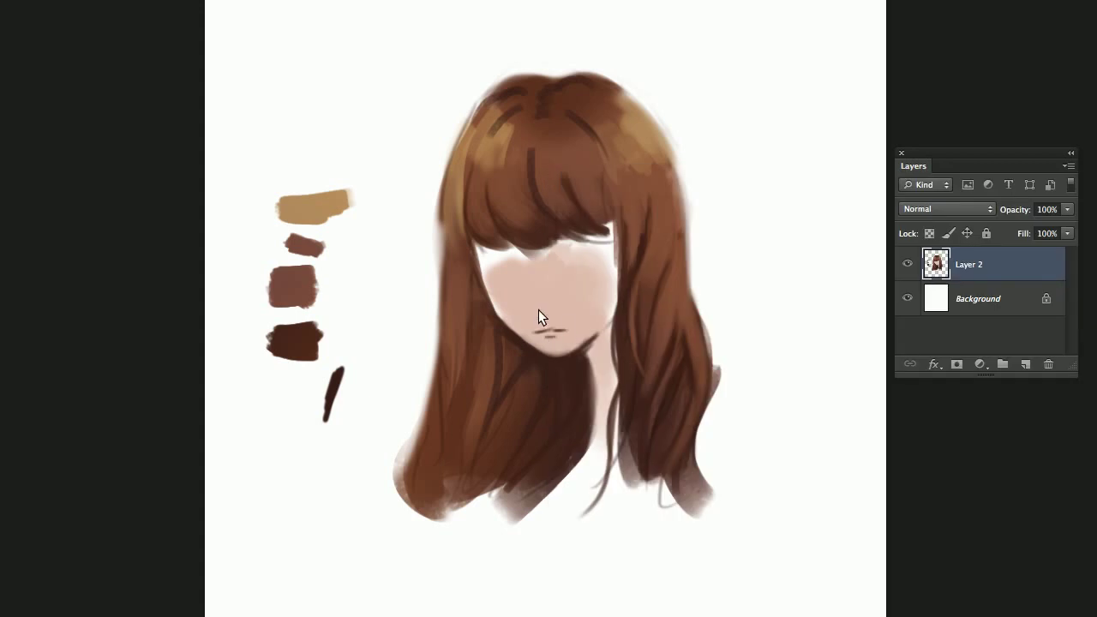
# Flip the canvas, sample a hair brown, undo a test stroke and draw thin flyaway strands along both outer hair edges.
pyautogui.press('h')
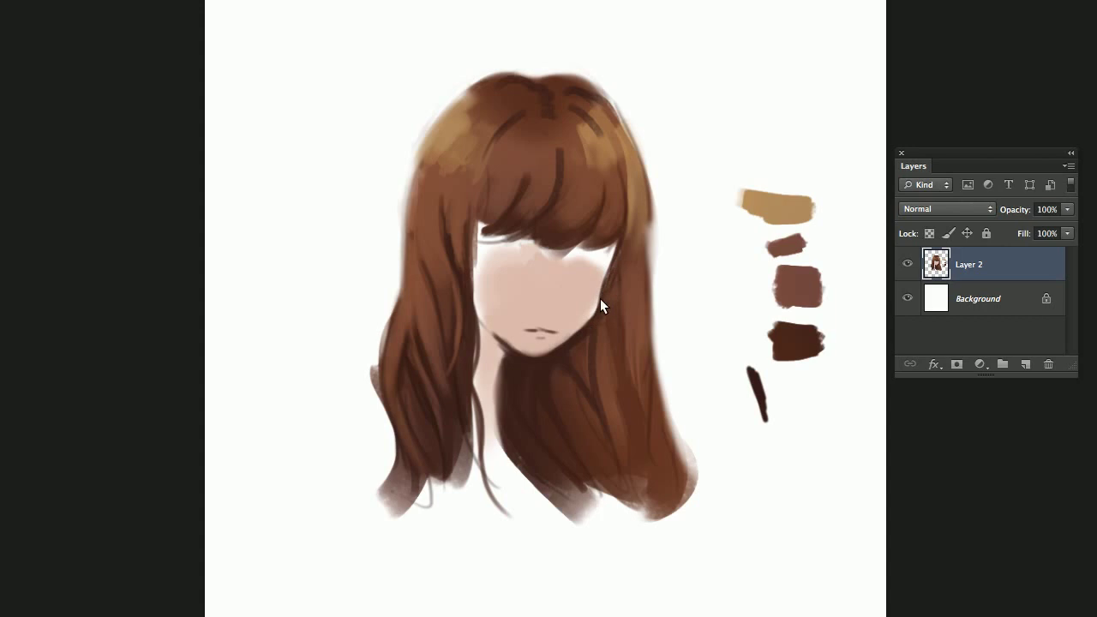
pyautogui.keyDown('alt'); pyautogui.click(615, 190); pyautogui.keyUp('alt')
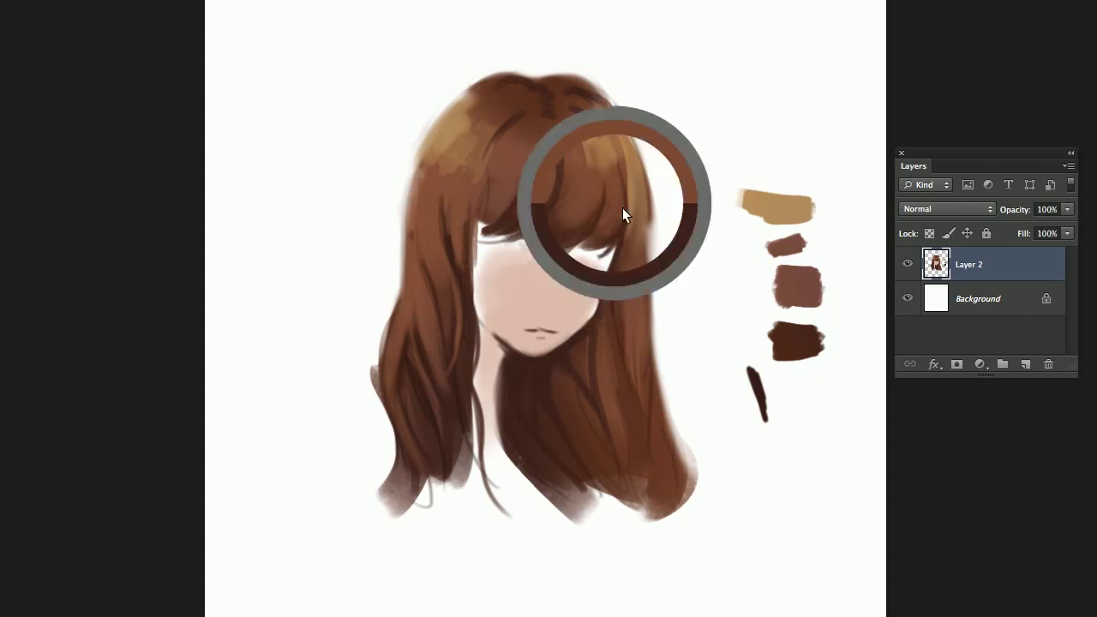
pyautogui.moveTo(735, 127); pyautogui.dragTo(746, 75)
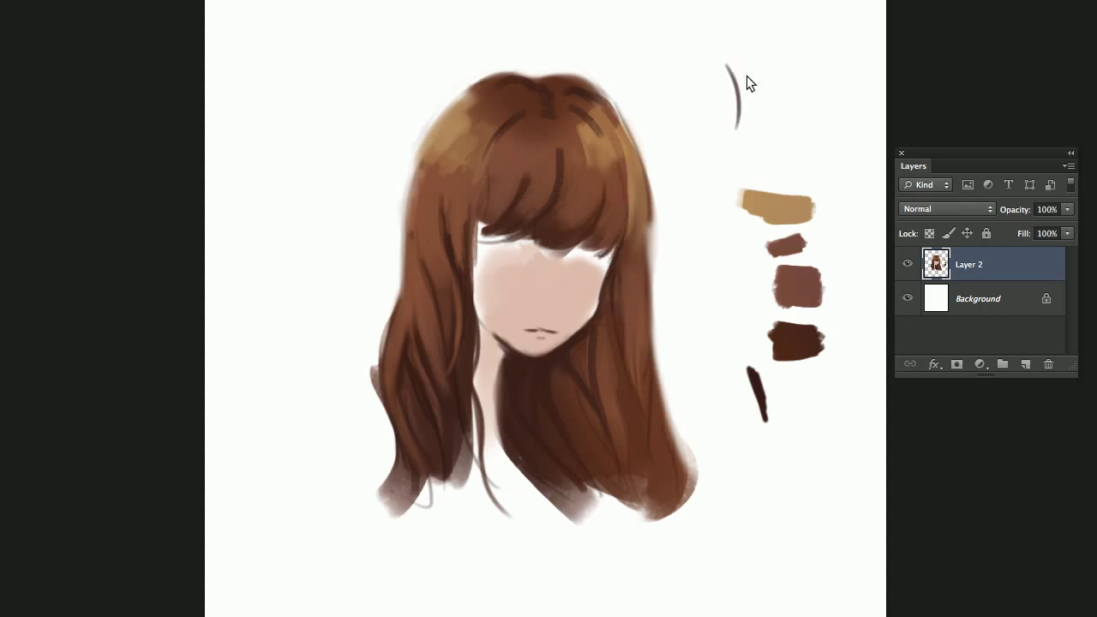
pyautogui.hotkey('ctrl', 'z')
pyautogui.moveTo(647, 199)
pyautogui.mouseDown()
pyautogui.moveTo(648, 310)
pyautogui.moveTo(718, 477)
pyautogui.mouseUp()
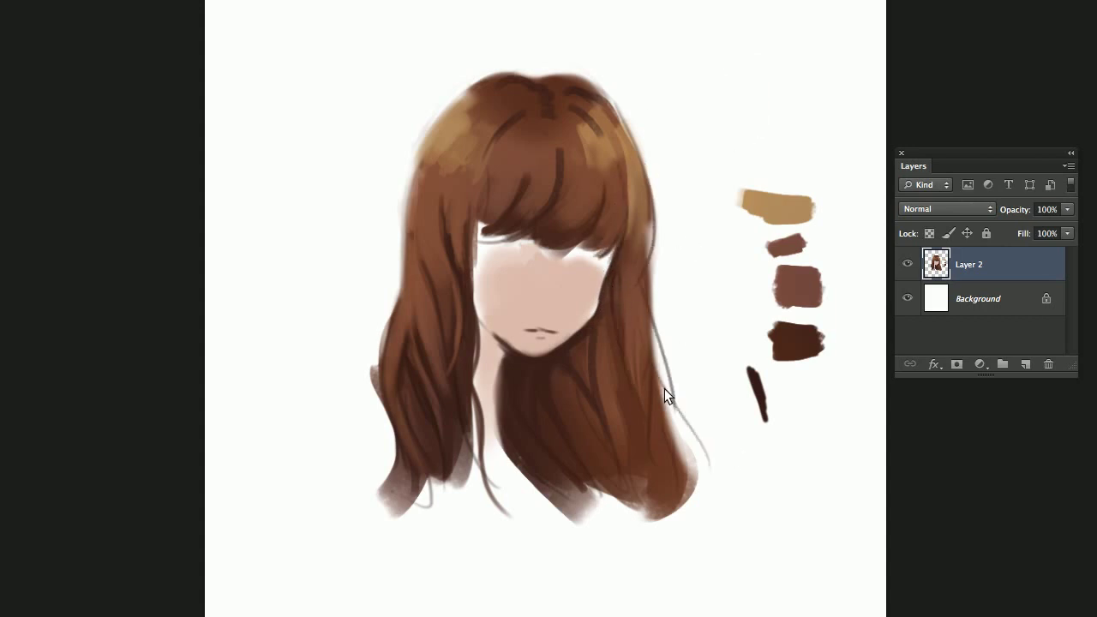
pyautogui.moveTo(396, 335); pyautogui.dragTo(377, 454)
pyautogui.moveTo(409, 180); pyautogui.dragTo(390, 309)
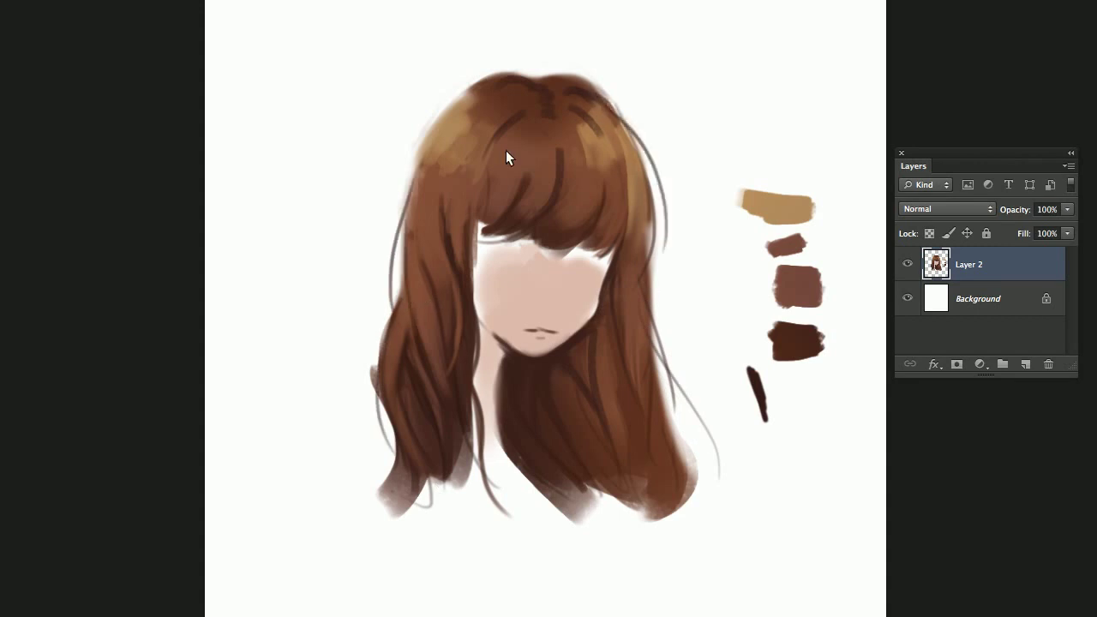
# Undo the stray outer strand, draw thin dark strands along the crown's edge, and refine the hair edge beside the face.
pyautogui.hotkey('ctrl', 'z')
pyautogui.moveTo(572, 77)
pyautogui.mouseDown()
pyautogui.moveTo(530, 79)
pyautogui.moveTo(586, 79)
pyautogui.mouseUp()
pyautogui.moveTo(505, 72); pyautogui.dragTo(432, 122)
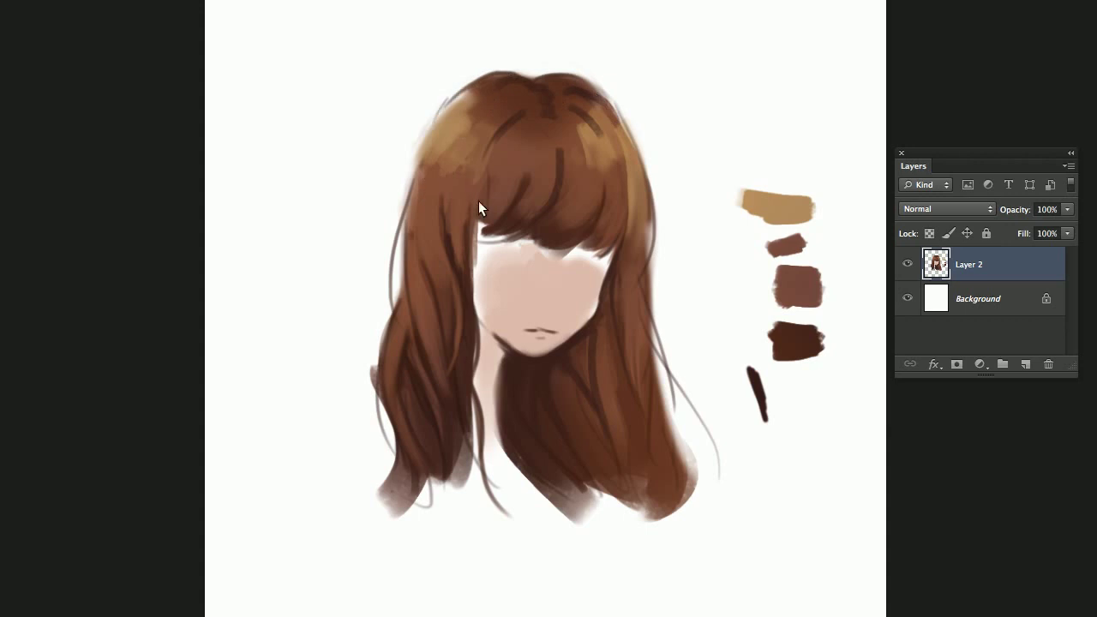
pyautogui.moveTo(478, 214); pyautogui.dragTo(471, 336)
pyautogui.hotkey('ctrl', 'z')
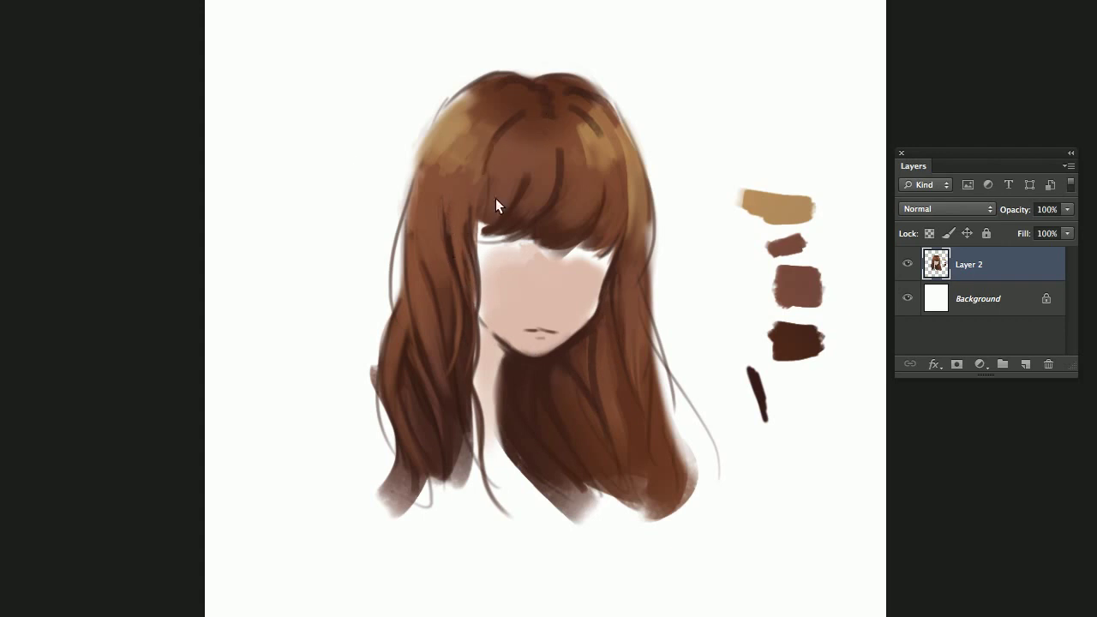
# Flip the canvas, paint small golden highlights on the upper fringe and blend the crown highlight with browns sampled from the hair.
pyautogui.hotkey('ctrl', 'shift', 'h')
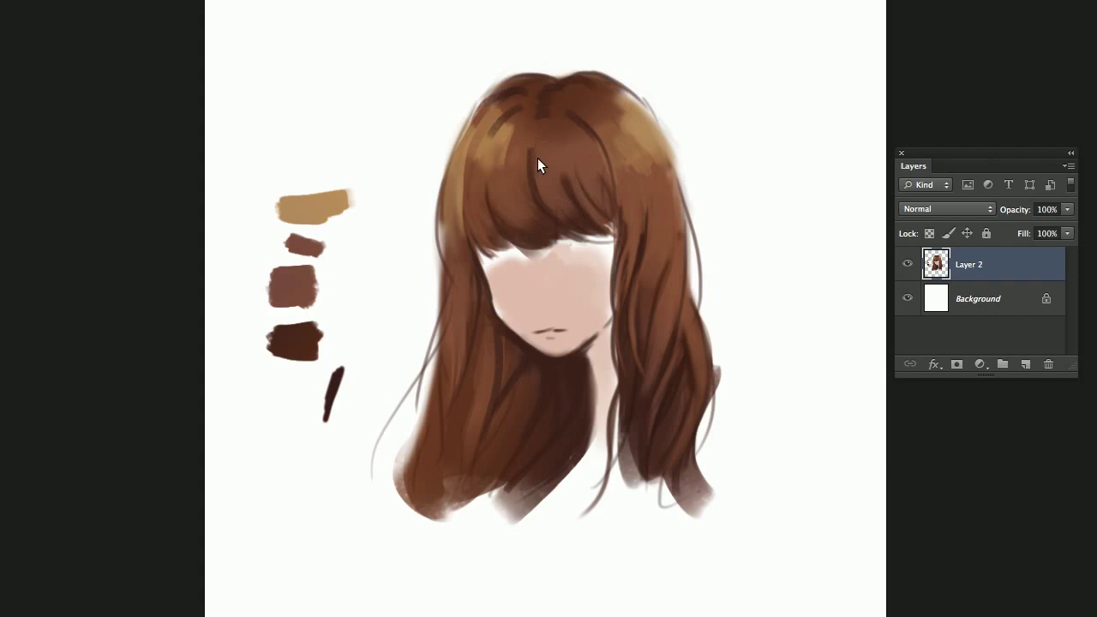
pyautogui.moveTo(537, 152); pyautogui.dragTo(527, 173)
pyautogui.keyDown('alt'); pyautogui.click(490, 139); pyautogui.keyUp('alt')
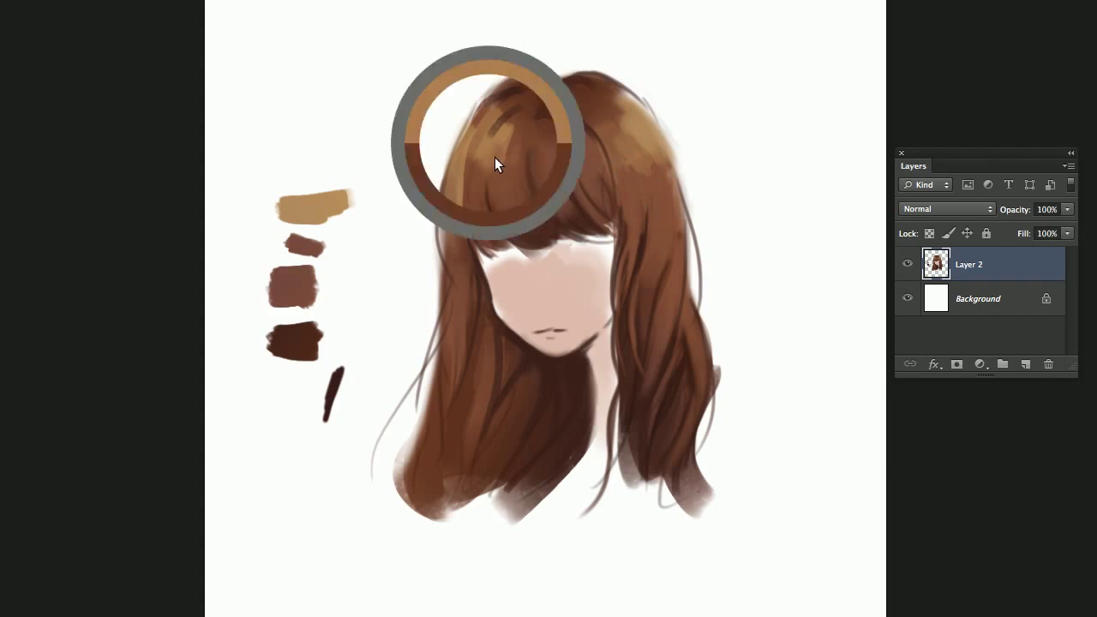
pyautogui.moveTo(484, 129); pyautogui.dragTo(495, 142)
pyautogui.keyDown('alt'); pyautogui.click(552, 130); pyautogui.keyUp('alt')
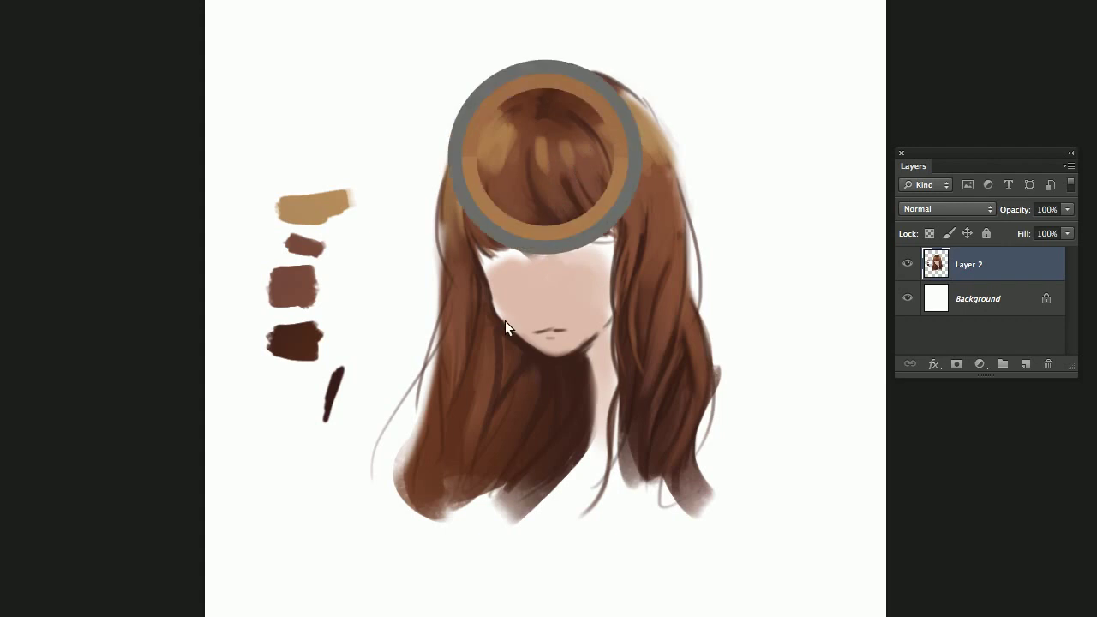
pyautogui.keyDown('alt'); pyautogui.click(466, 429); pyautogui.keyUp('alt')
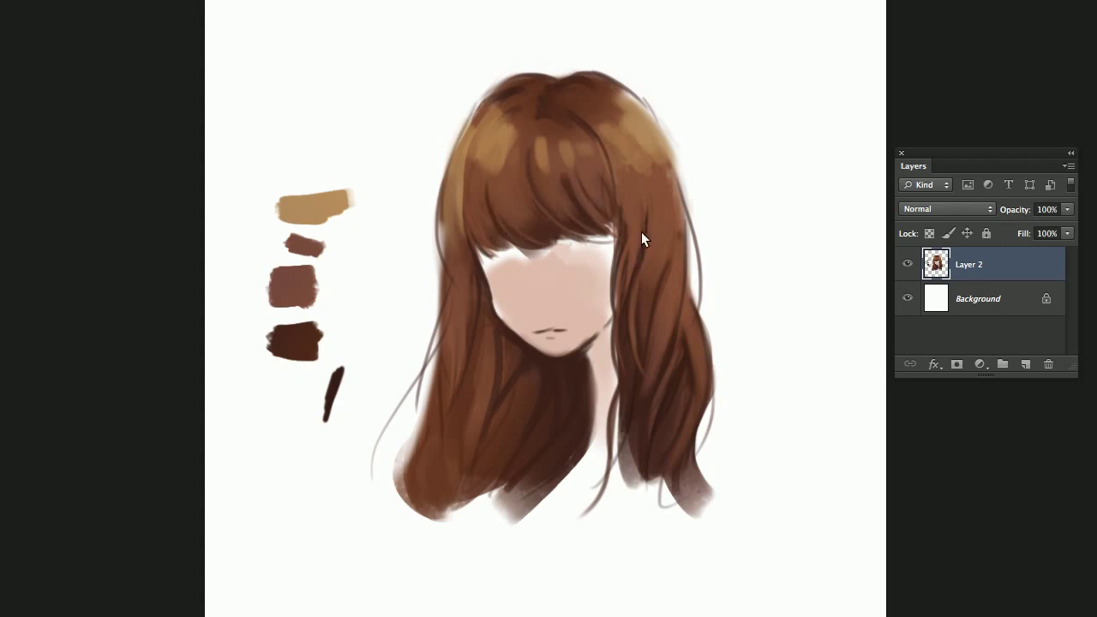
# Add a new layer above the painting, set it to Color Dodge and undo a test stroke over the crown.
pyautogui.click(1025, 363)
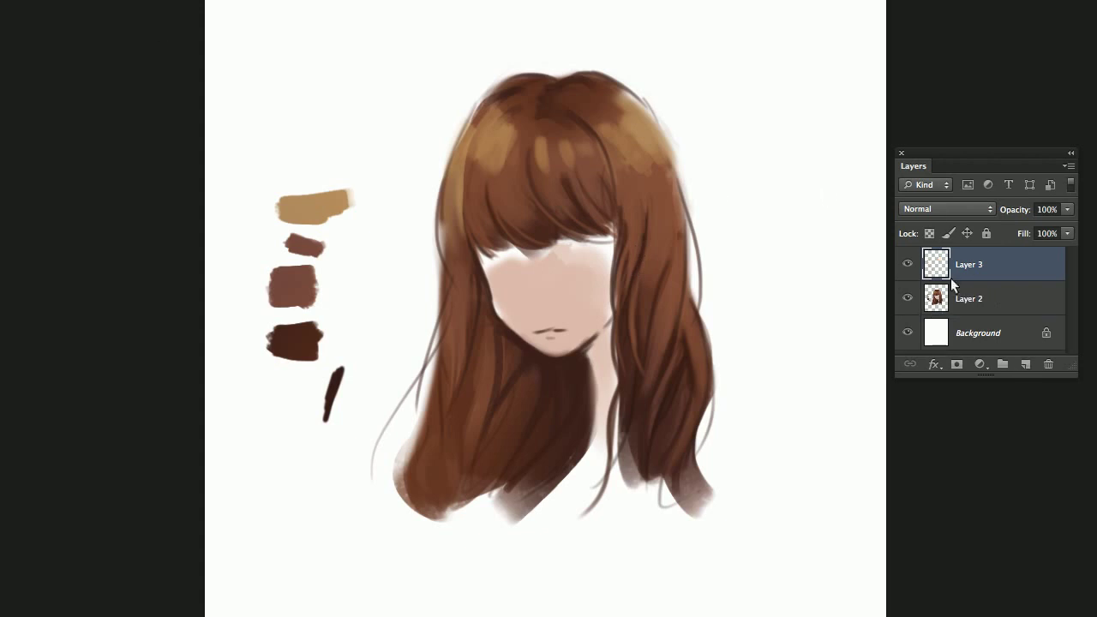
pyautogui.click(945, 209)
pyautogui.click(956, 331)
pyautogui.rightClick(666, 168)
pyautogui.moveTo(462, 199); pyautogui.dragTo(563, 136)
pyautogui.hotkey('ctrl', 'z')
# Resize the brush, confirm a brown and paint a warm orange glow over the crown, sunlit side hair and lower hair tips.
pyautogui.press('[')
pyautogui.press('[')
pyautogui.press('[')
pyautogui.press('[')
pyautogui.press('[')
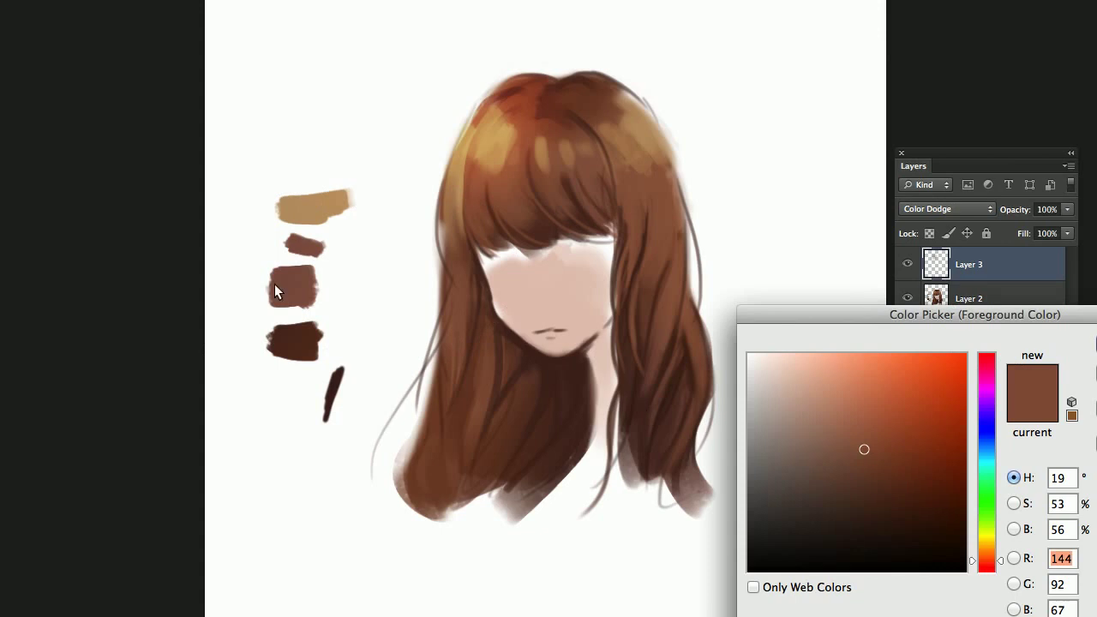
pyautogui.press('Return')
pyautogui.moveTo(565, 128)
pyautogui.mouseDown()
pyautogui.moveTo(654, 158)
pyautogui.moveTo(717, 247)
pyautogui.moveTo(703, 377)
pyautogui.mouseUp()
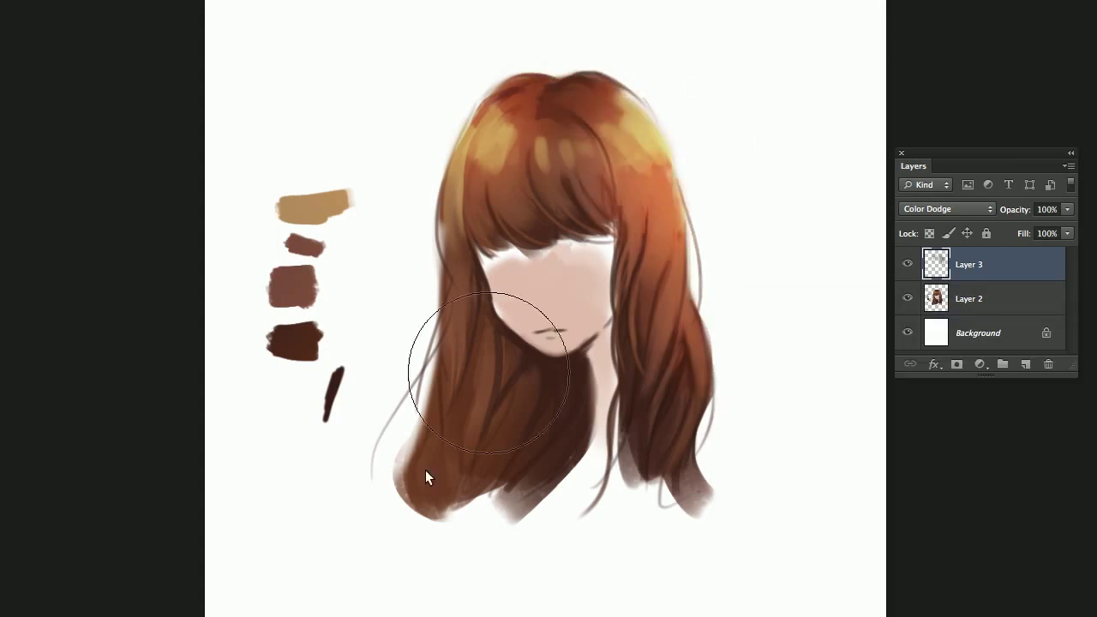
pyautogui.moveTo(425, 469); pyautogui.dragTo(411, 506)
# Shift the sampled dark brown to a cool dark hue and brush a subtle glow over the lower hair and fringe.
pyautogui.keyDown('alt'); pyautogui.click(298, 351); pyautogui.keyUp('alt')
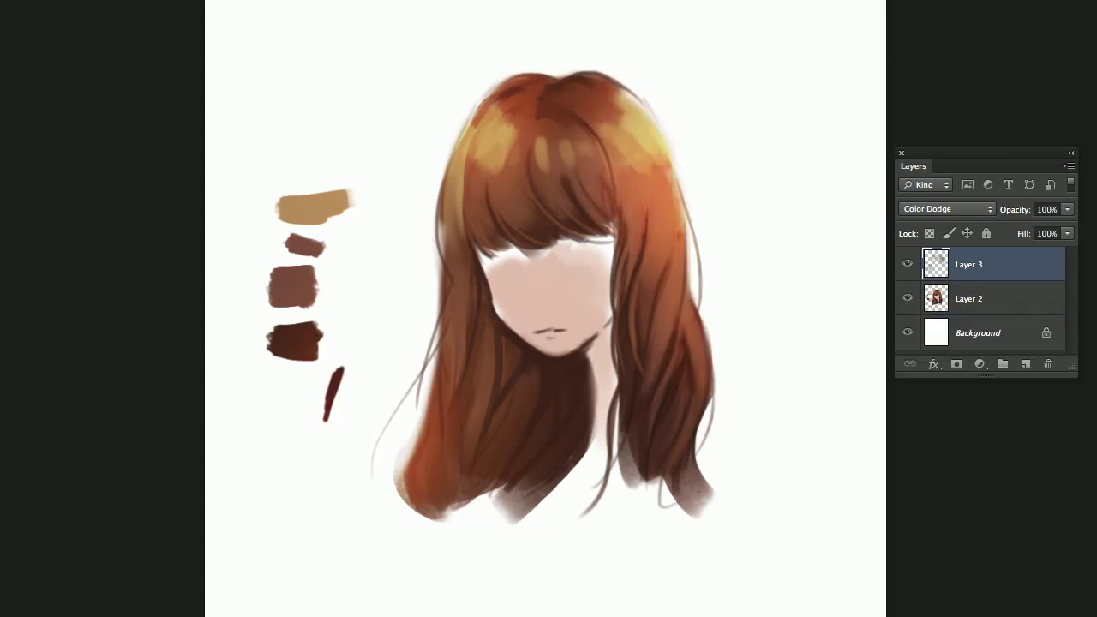
pyautogui.press('Return')
pyautogui.moveTo(987, 563); pyautogui.dragTo(988, 408)
pyautogui.click(879, 522)
pyautogui.press('Return')
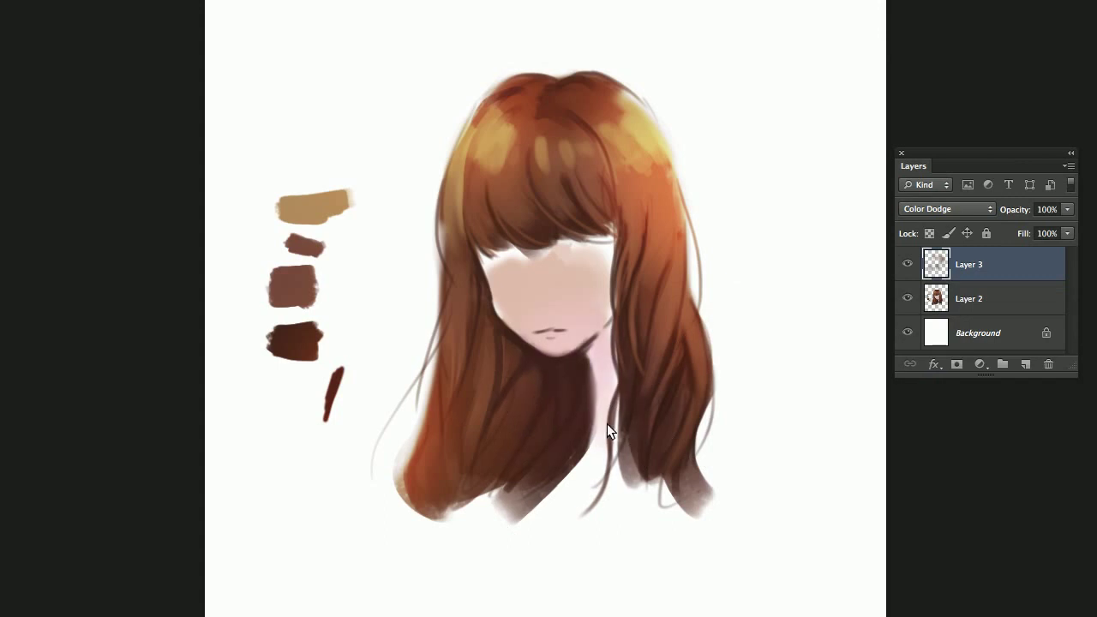
pyautogui.moveTo(651, 445); pyautogui.dragTo(676, 473)
pyautogui.moveTo(556, 128)
pyautogui.mouseDown()
pyautogui.moveTo(588, 132)
pyautogui.moveTo(500, 173)
pyautogui.moveTo(496, 235)
pyautogui.moveTo(623, 209)
pyautogui.mouseUp()
# Add an empty layer on top, try clipping the Color Dodge layer to the painting and release the clipping mask.
pyautogui.click(1027, 363)
pyautogui.click(980, 298)
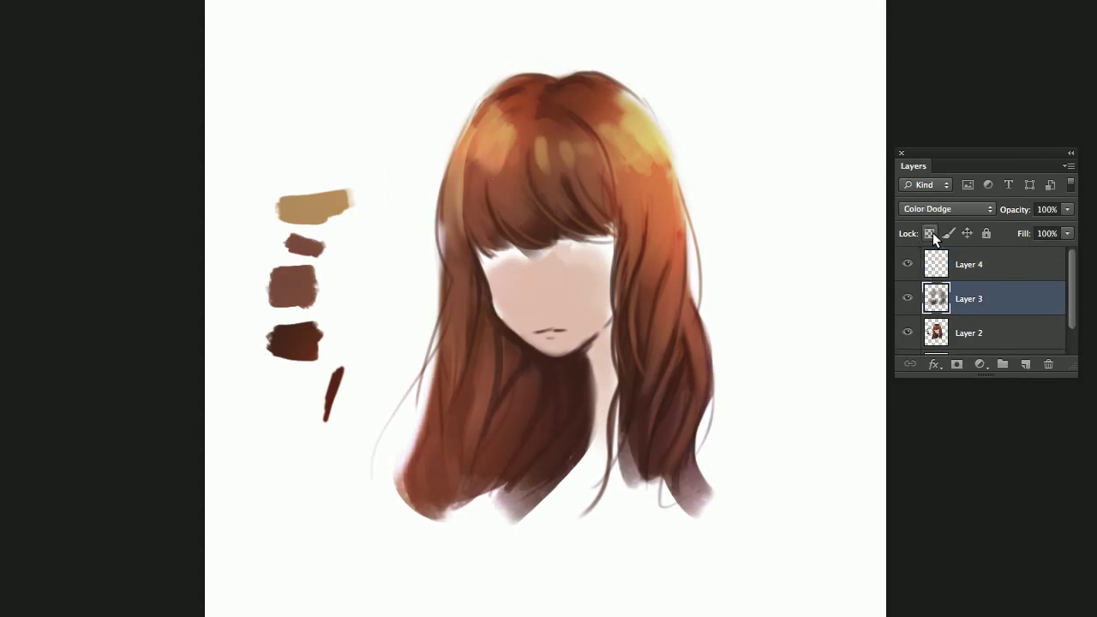
pyautogui.rightClick(1007, 298)
pyautogui.click(1032, 370)
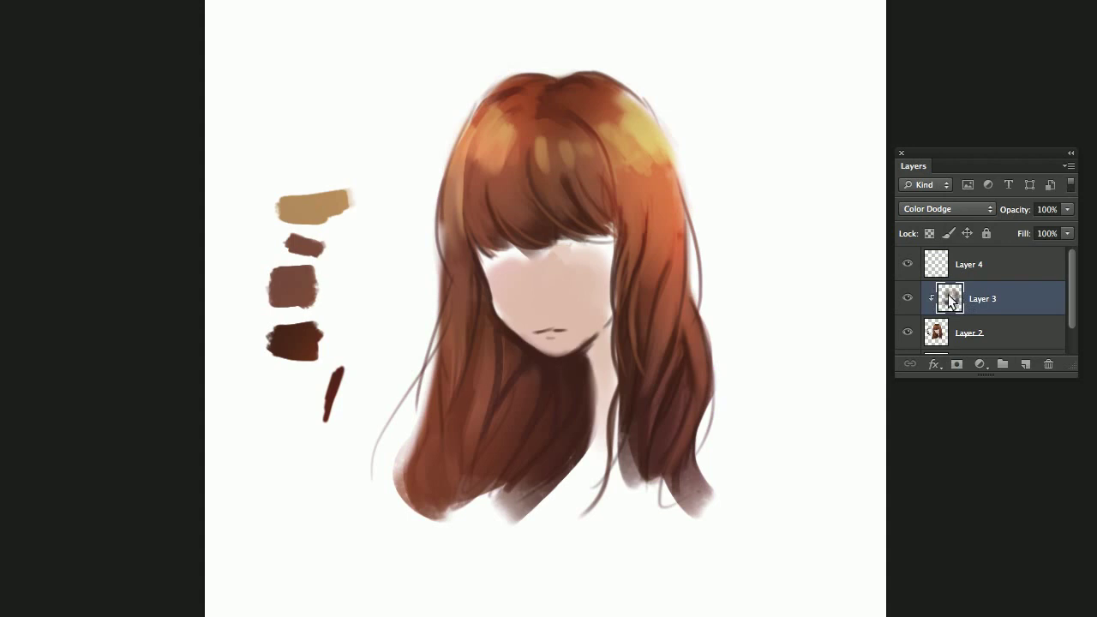
pyautogui.rightClick(948, 299)
pyautogui.rightClick(1026, 299)
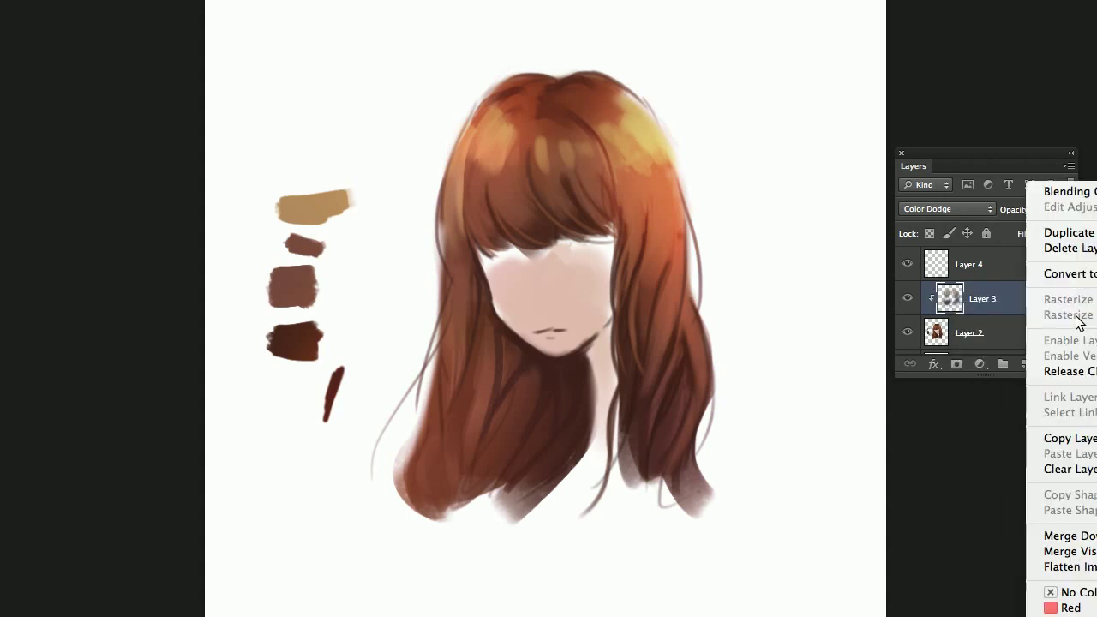
pyautogui.click(1081, 372)
# Set Layer 4 to Overlay and deepen the fringe and the hair beside the face with soft dark strokes.
pyautogui.click(913, 267)
pyautogui.click(945, 210)
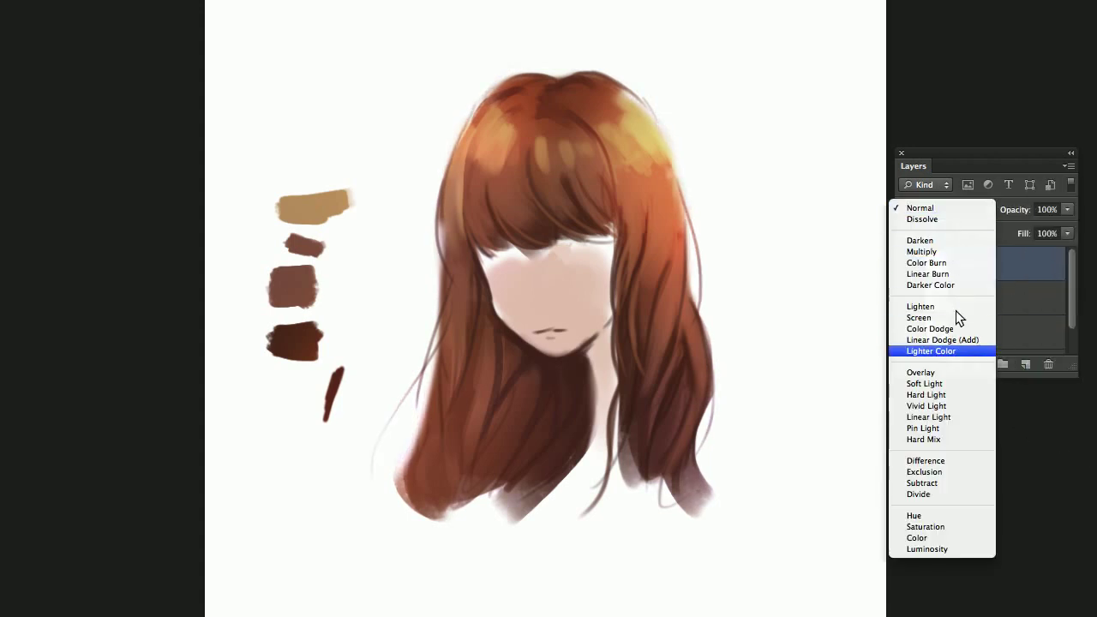
pyautogui.click(942, 371)
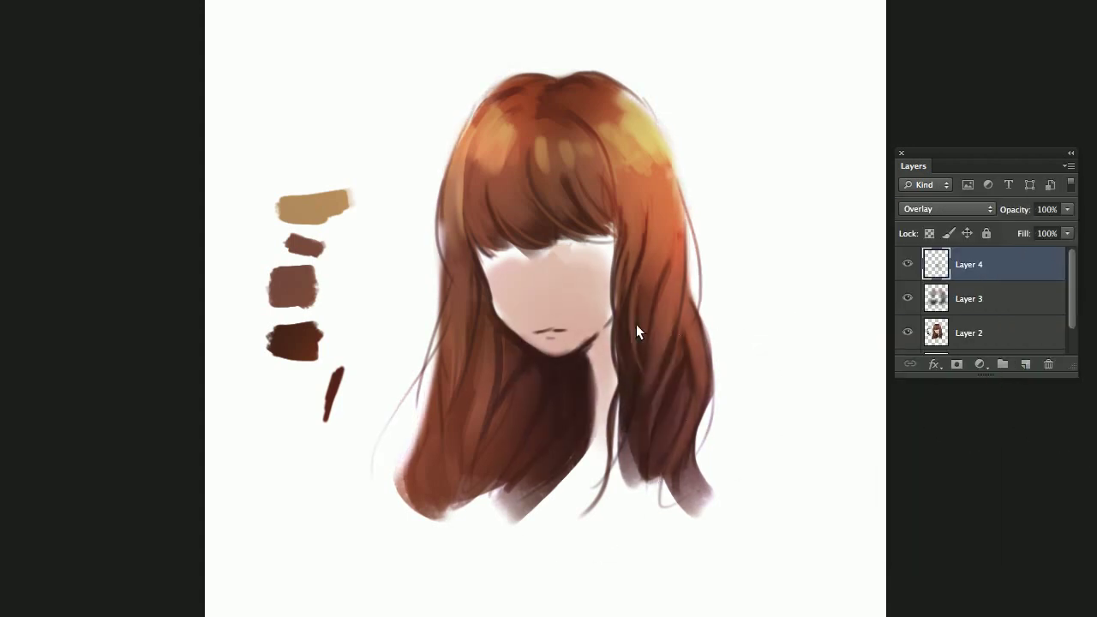
pyautogui.moveTo(636, 332)
pyautogui.mouseDown()
pyautogui.moveTo(734, 267)
pyautogui.moveTo(594, 208)
pyautogui.moveTo(487, 213)
pyautogui.moveTo(512, 229)
pyautogui.moveTo(488, 255)
pyautogui.moveTo(534, 389)
pyautogui.moveTo(487, 393)
pyautogui.moveTo(618, 229)
pyautogui.mouseUp()
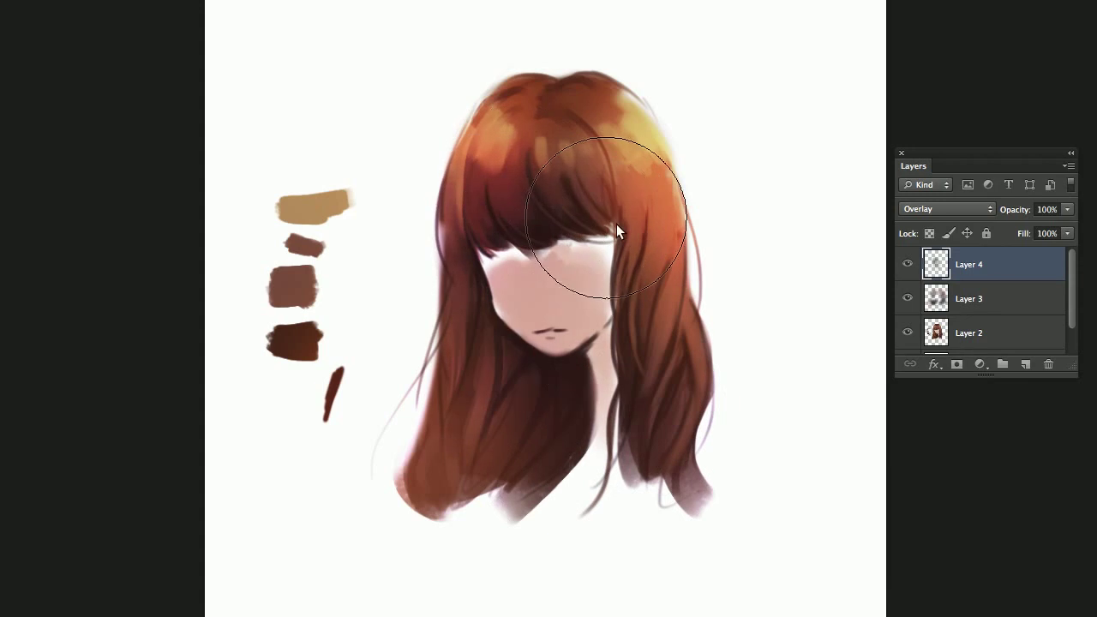
# Compare the painting with and without the Overlay layer, set its opacity to 72% and move it below Layer 3.
pyautogui.click(1067, 209)
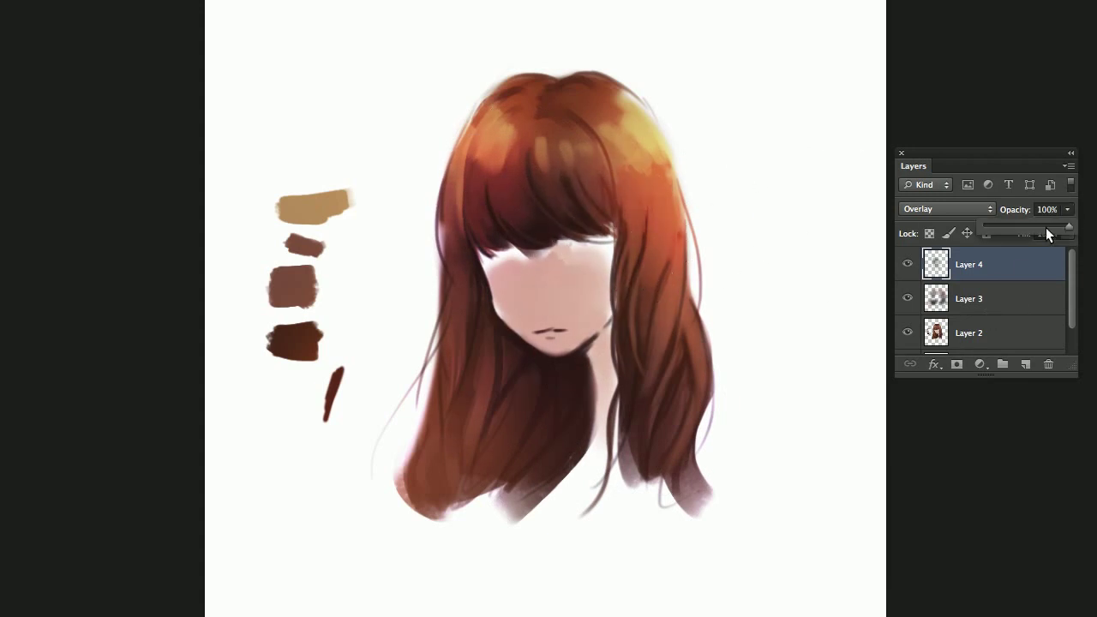
pyautogui.click(907, 264)
pyautogui.click(907, 264)
pyautogui.keyDown('ctrl'); pyautogui.click(963, 272); pyautogui.keyUp('ctrl')
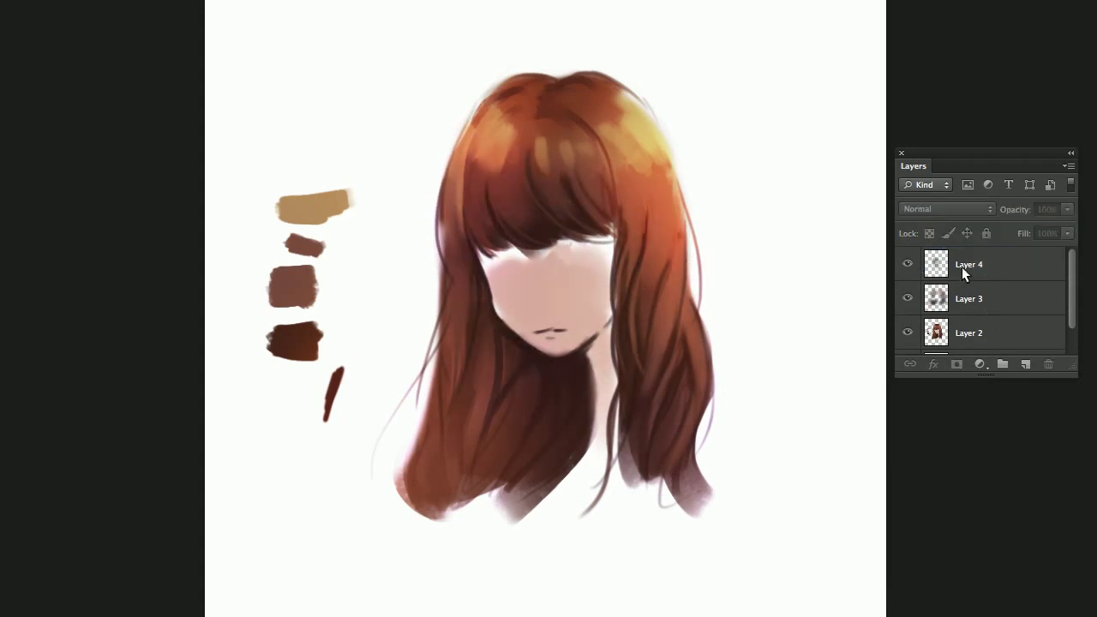
pyautogui.doubleClick(963, 272)
pyautogui.press('Return')
pyautogui.doubleClick(951, 278)
pyautogui.press('Escape')
pyautogui.moveTo(955, 281); pyautogui.dragTo(962, 308)
pyautogui.hotkey('alt', ']')
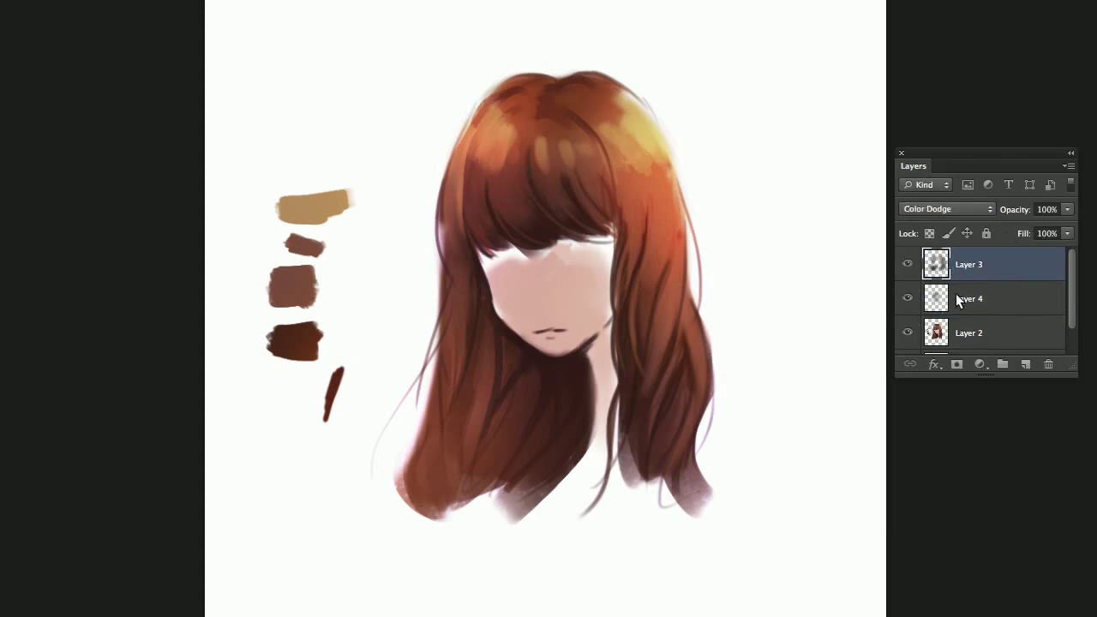
# Clip the Overlay layer to Layer 2 and merge it down into the painting.
pyautogui.keyDown('shift'); pyautogui.click(971, 333); pyautogui.keyUp('shift')
pyautogui.rightClick(956, 356)
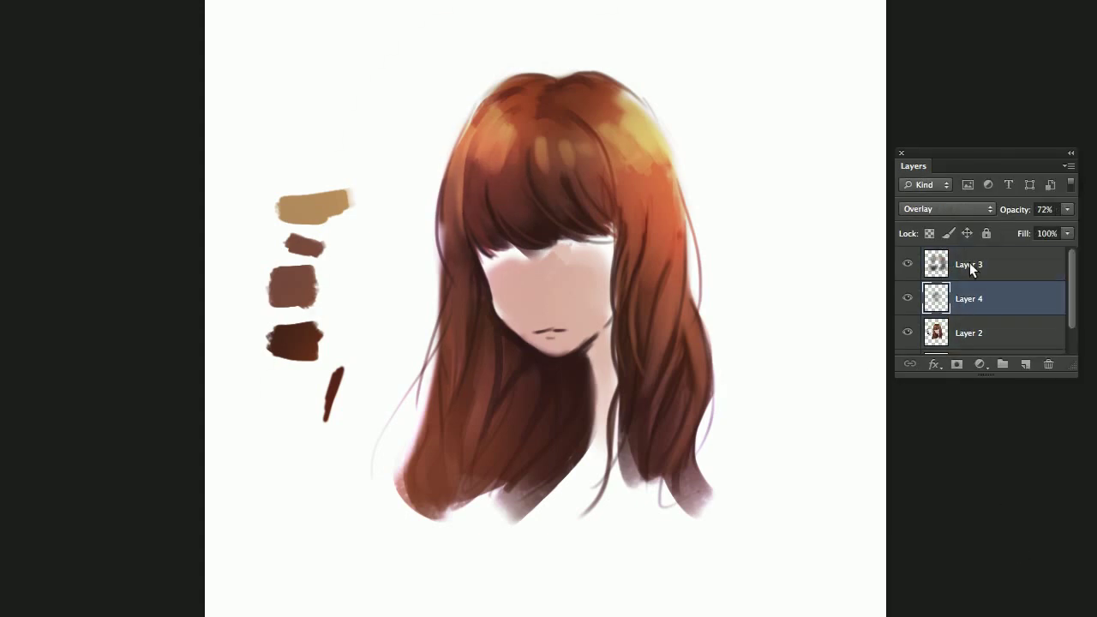
pyautogui.rightClick(981, 296)
pyautogui.click(1035, 371)
pyautogui.rightClick(981, 298)
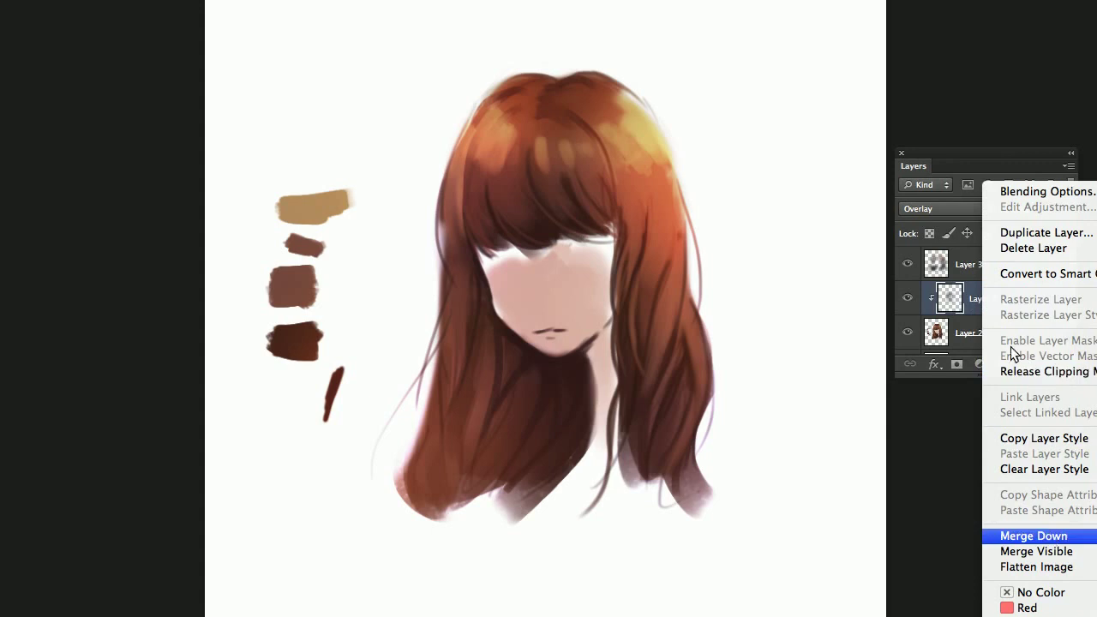
pyautogui.click(1033, 535)
# Clip the Color Dodge layer to Layer 2 and merge it down into the painting.
pyautogui.rightClick(987, 279)
pyautogui.click(1035, 371)
pyautogui.rightClick(986, 274)
pyautogui.click(957, 271)
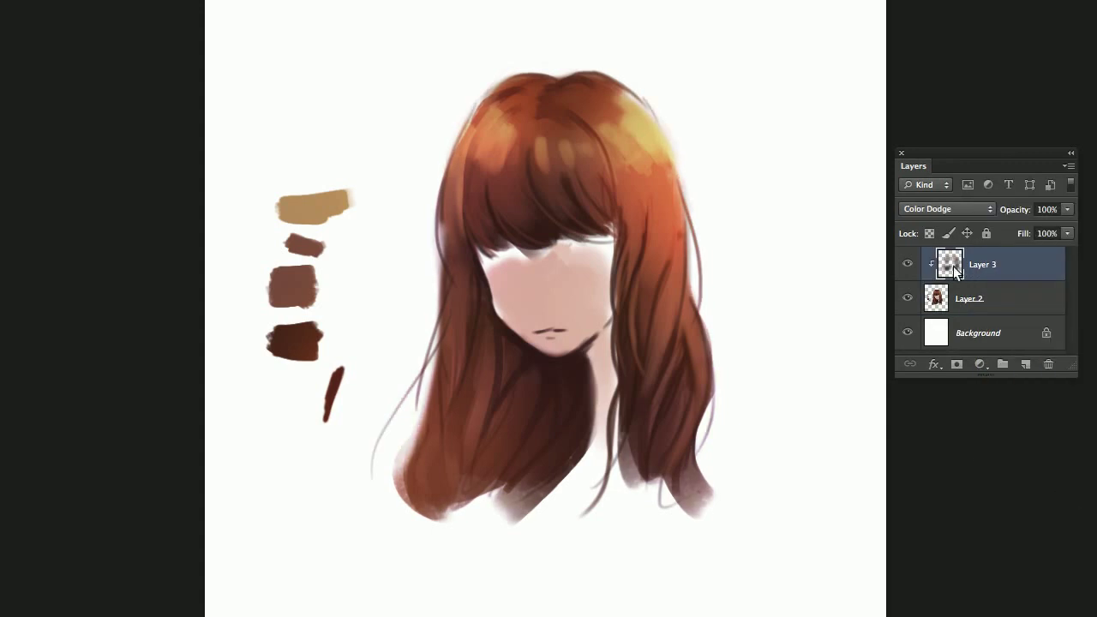
pyautogui.rightClick(956, 268)
pyautogui.rightClick(985, 266)
pyautogui.click(1033, 536)
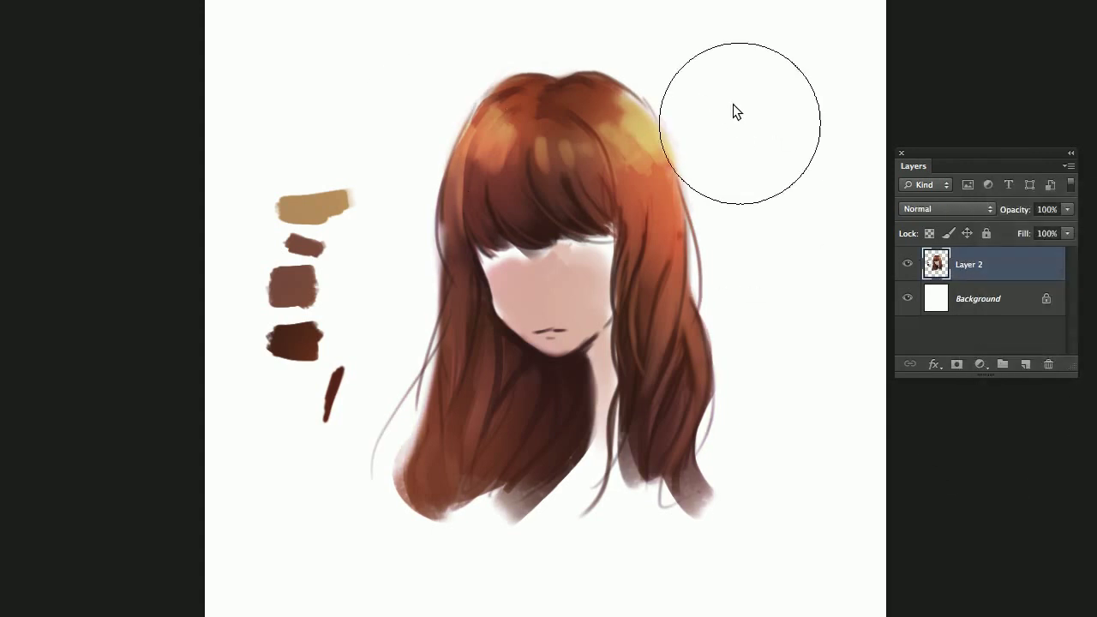
# Choose a fine brush and paint thin golden strands over the bright side of the hair.
pyautogui.rightClick(506, 263)
pyautogui.click(469, 256)
pyautogui.moveTo(701, 212)
pyautogui.mouseDown()
pyautogui.moveTo(690, 167)
pyautogui.moveTo(673, 278)
pyautogui.moveTo(666, 181)
pyautogui.moveTo(676, 284)
pyautogui.moveTo(641, 143)
pyautogui.moveTo(678, 210)
pyautogui.mouseUp()
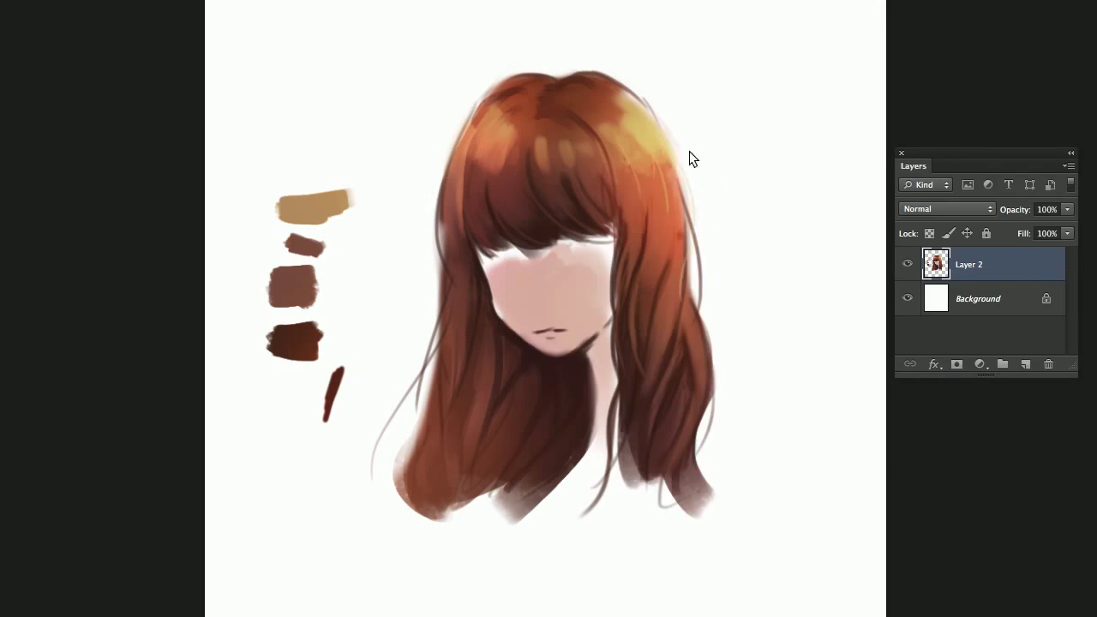
pyautogui.moveTo(664, 166); pyautogui.dragTo(663, 211)
# Flip the canvas, undo the last golden flyaway and redraw it curving out from the shaded side of the hair.
pyautogui.hotkey('ctrl', 'shift', 'h')
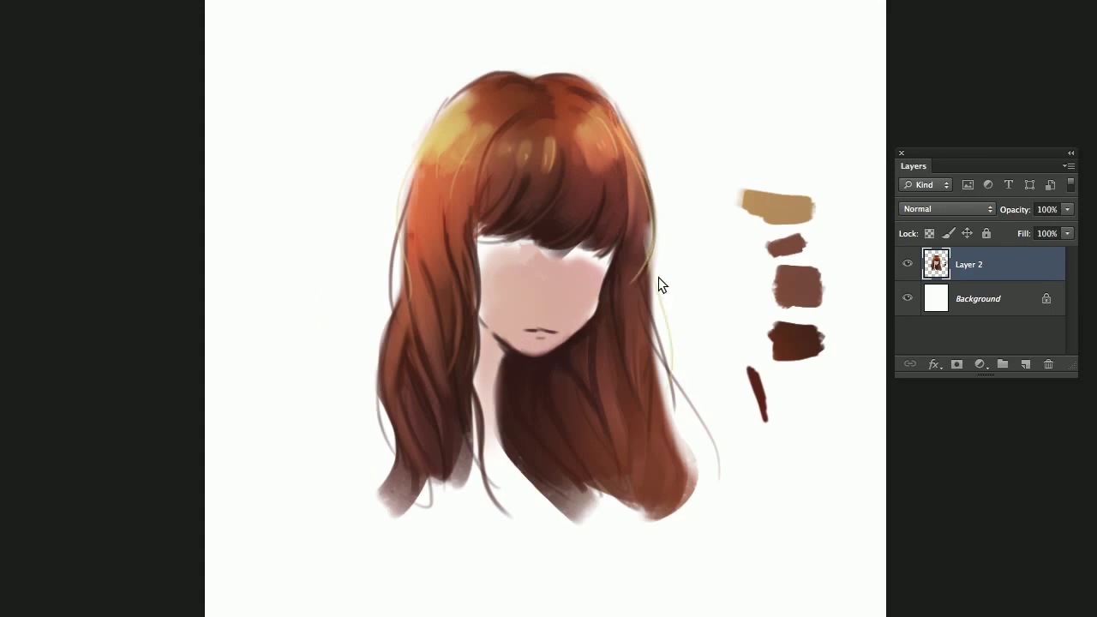
pyautogui.hotkey('ctrl', 'z')
pyautogui.moveTo(657, 266); pyautogui.dragTo(686, 385)
pyautogui.scroll(-3, 628, 241)
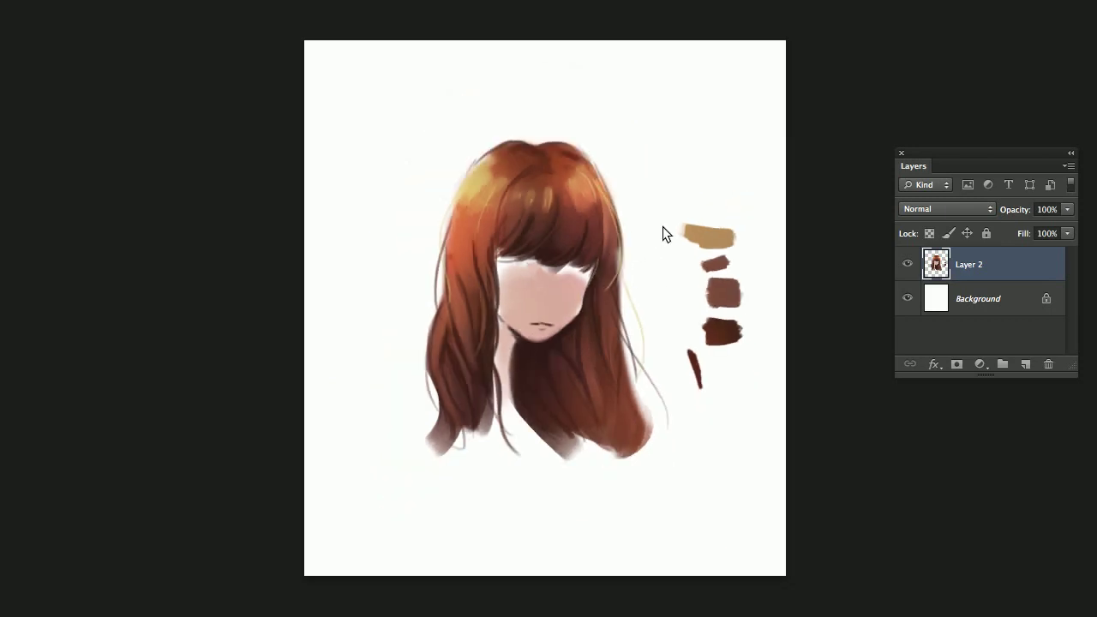
# Draw thin loose strands along both outer edges of the hair from the crown down to cheek level.
pyautogui.scroll(4, 660, 229)
pyautogui.moveTo(426, 312); pyautogui.dragTo(424, 255)
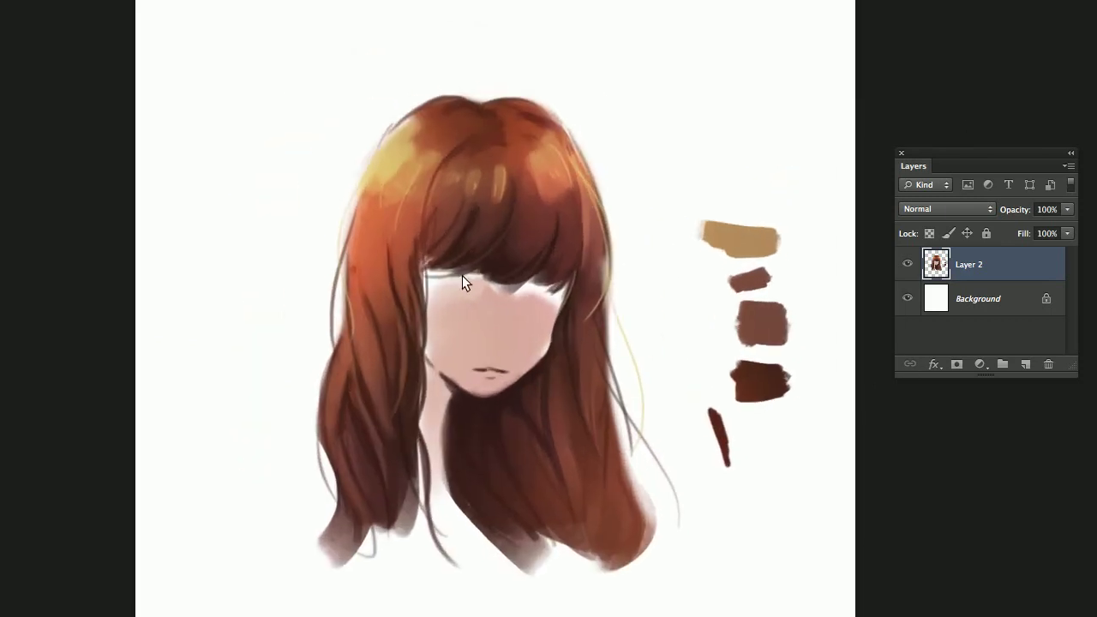
pyautogui.moveTo(410, 119); pyautogui.dragTo(334, 227)
pyautogui.moveTo(353, 181); pyautogui.dragTo(332, 248)
pyautogui.moveTo(367, 161); pyautogui.dragTo(343, 254)
pyautogui.moveTo(558, 128); pyautogui.dragTo(590, 242)
pyautogui.moveTo(554, 126); pyautogui.dragTo(609, 288)
# Add thin strands beside the neck and along the outer lengths of the lower hair.
pyautogui.moveTo(429, 392); pyautogui.dragTo(428, 477)
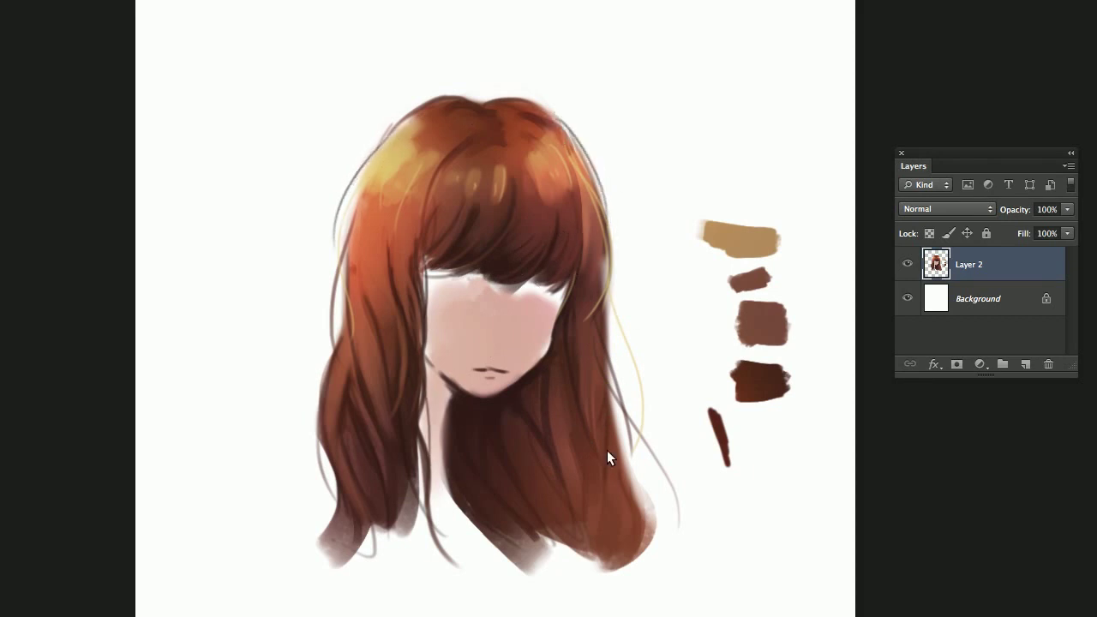
pyautogui.moveTo(623, 471); pyautogui.dragTo(620, 506)
pyautogui.moveTo(601, 380); pyautogui.dragTo(615, 454)
pyautogui.moveTo(447, 392); pyautogui.dragTo(440, 442)
# Draw closed eyes and a simple nose in dark brown, checking the face in mirrored view, and undo stray strokes.
pyautogui.press('h')
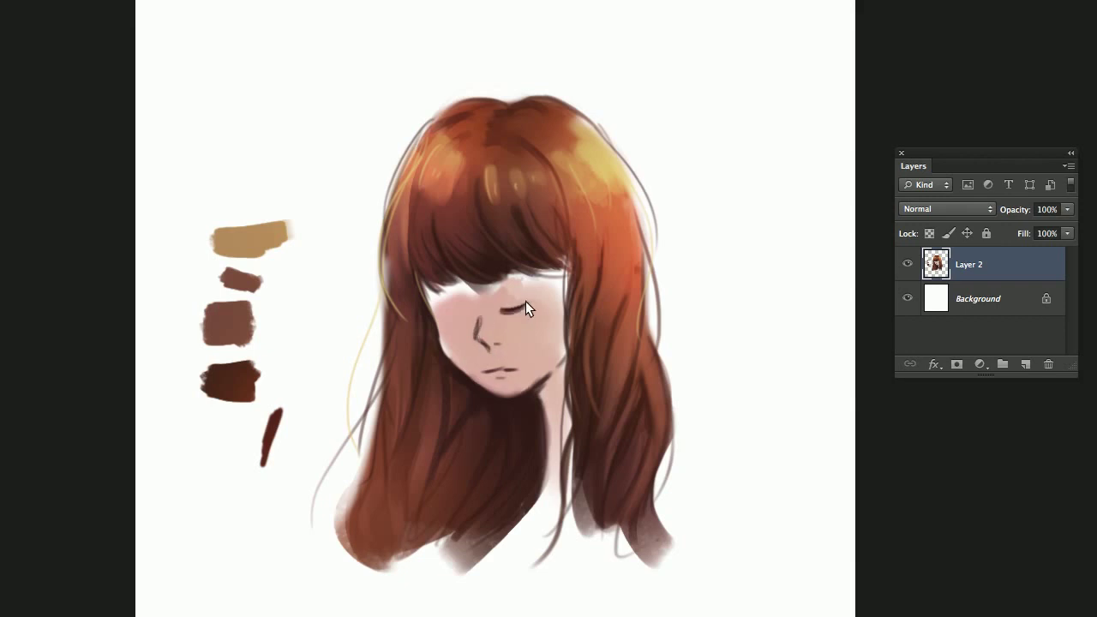
pyautogui.press('h')
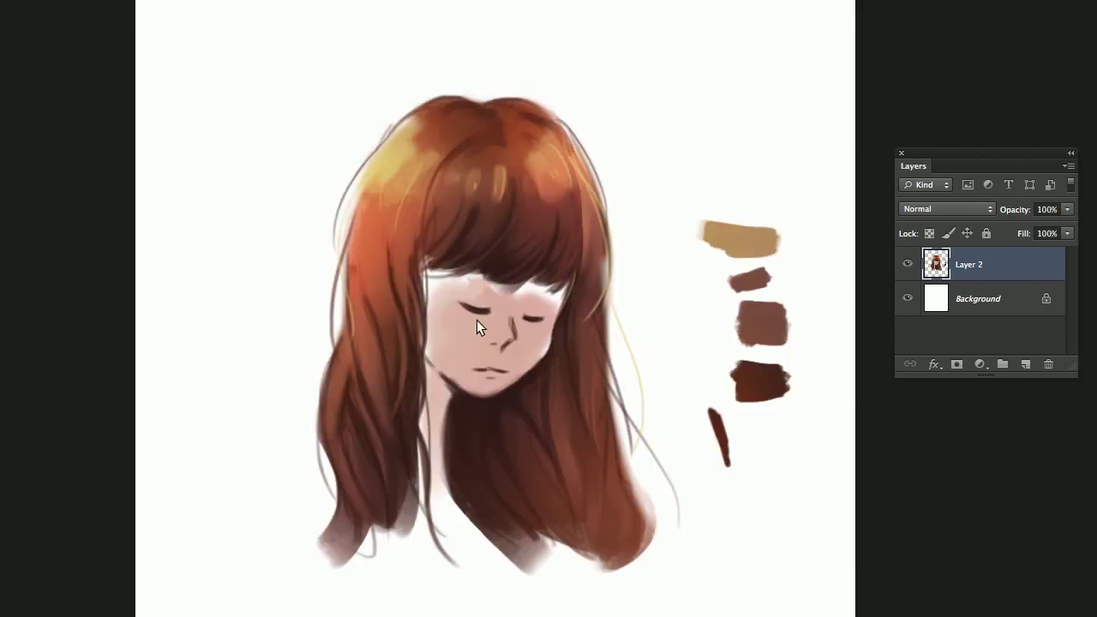
pyautogui.hotkey('ctrl', 'alt', 'z')
pyautogui.hotkey('ctrl', 'alt', 'z')
pyautogui.moveTo(661, 130); pyautogui.dragTo(675, 126)
pyautogui.hotkey('ctrl', 'z')
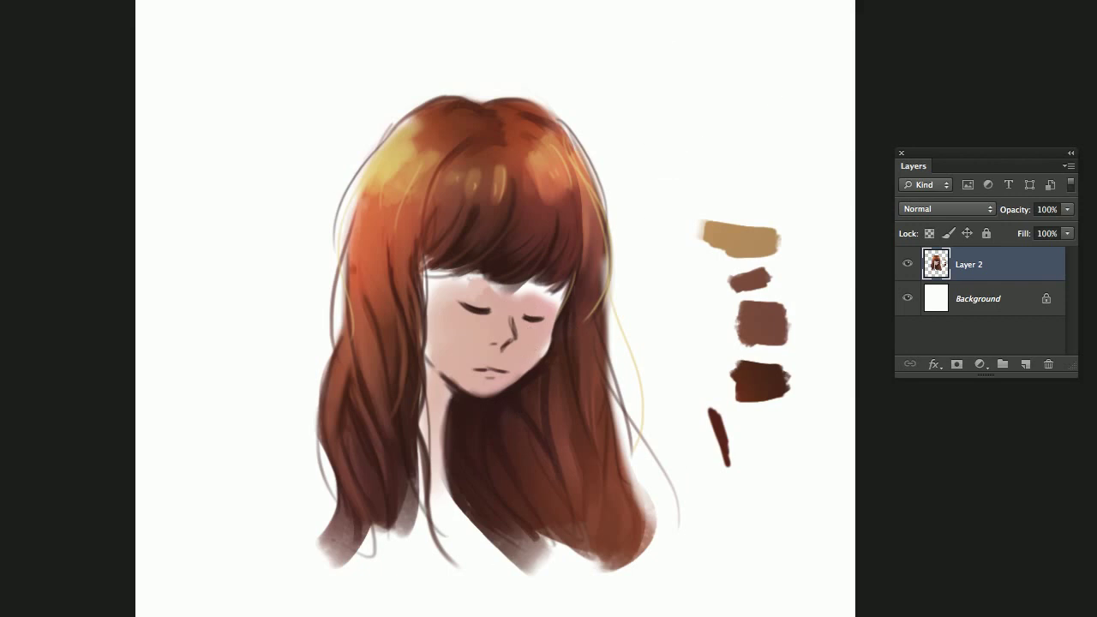